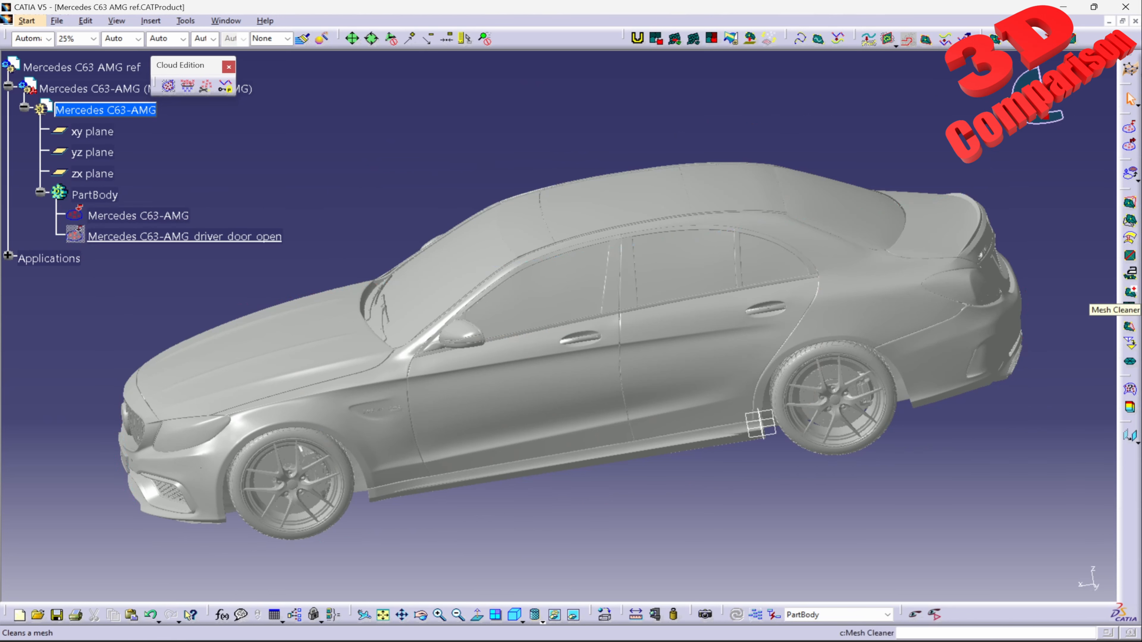
Step: Analyze the Mercedes C63-AMG mesh for defects with Mesh Cleaner
{"action": "left_click", "coordinate": [1130, 292]}
{"action": "left_click", "coordinate": [138, 216]}
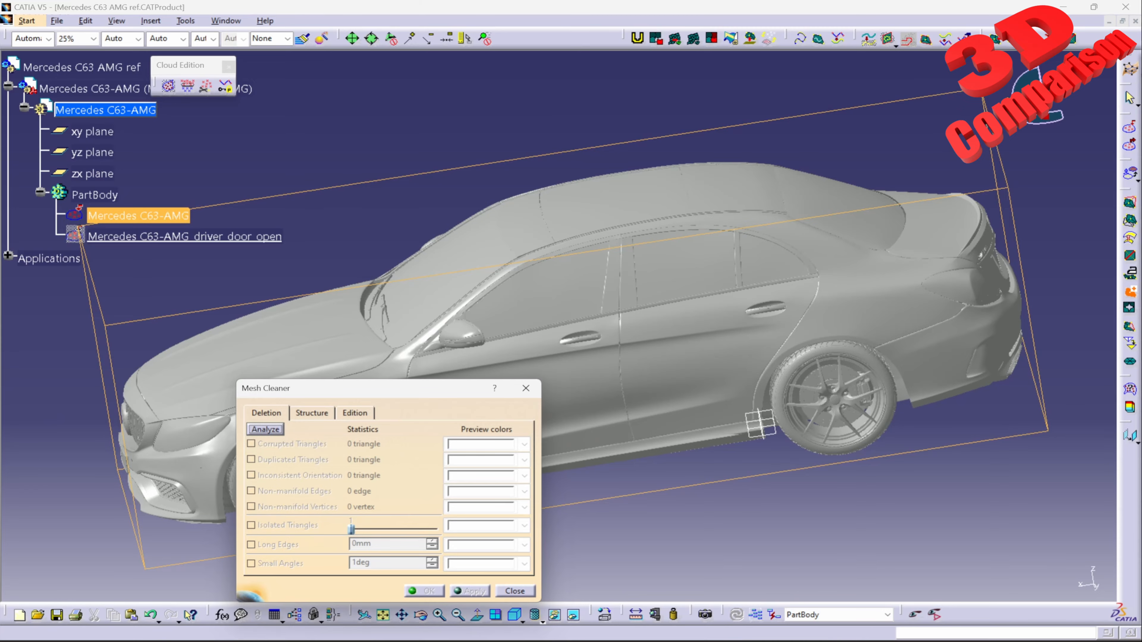
{"action": "middle_click_drag", "start_coordinate": [607, 324], "coordinate": [749, 278]}
{"action": "middle_click_drag", "start_coordinate": [754, 412], "coordinate": [704, 433]}
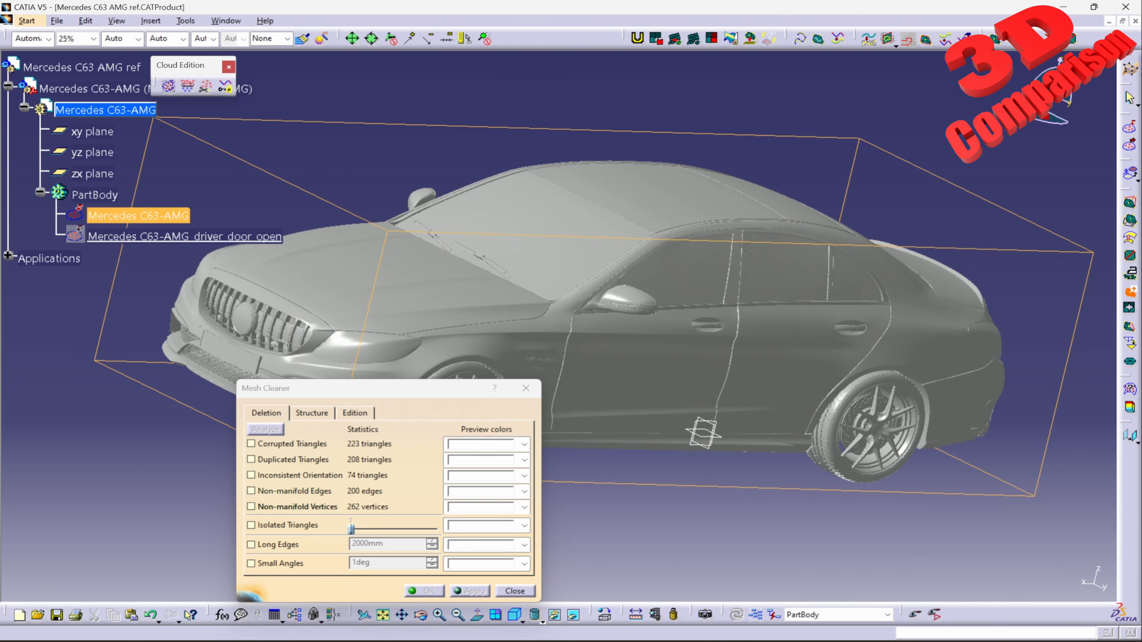
Step: Clean the mesh of corrupted, duplicated and inconsistently oriented triangles as well as non-manifold edges and vertices, and inspect the cleaned car
{"action": "left_click", "coordinate": [251, 444]}
{"action": "left_click", "coordinate": [251, 460]}
{"action": "left_click", "coordinate": [252, 476]}
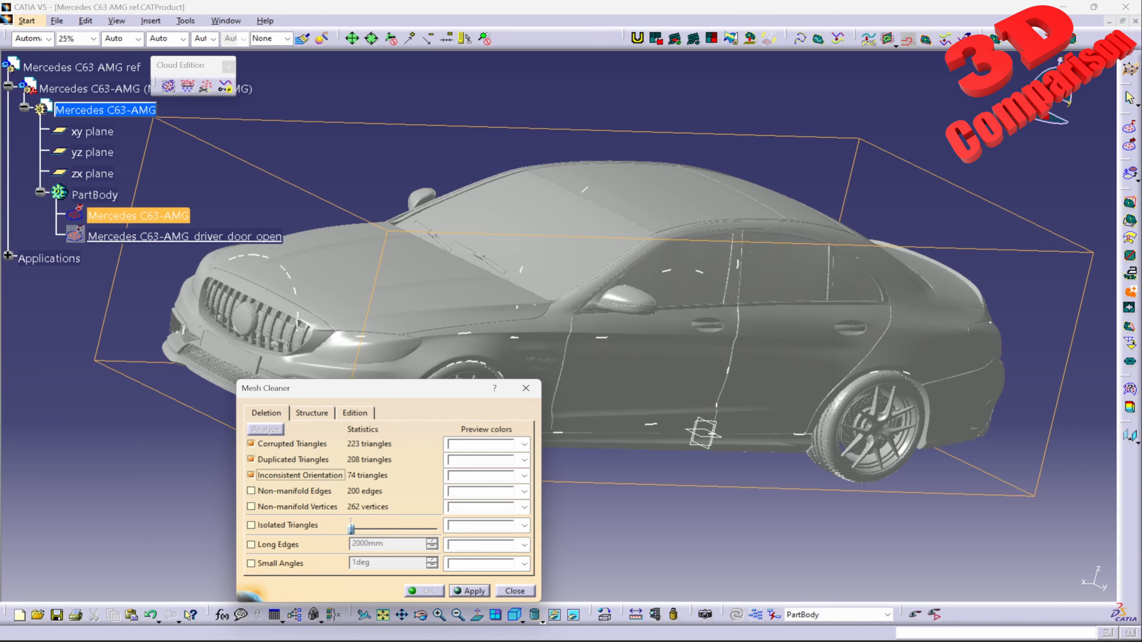
{"action": "left_click", "coordinate": [251, 492]}
{"action": "left_click", "coordinate": [251, 507]}
{"action": "middle_click_drag", "start_coordinate": [589, 355], "coordinate": [597, 295]}
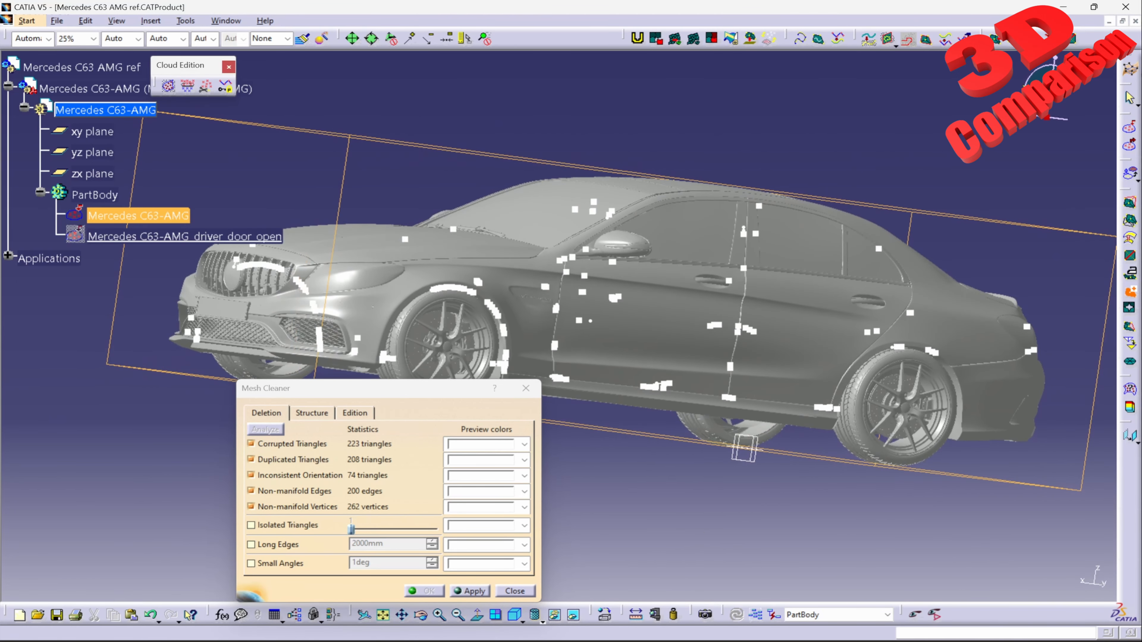
{"action": "left_click", "coordinate": [469, 592]}
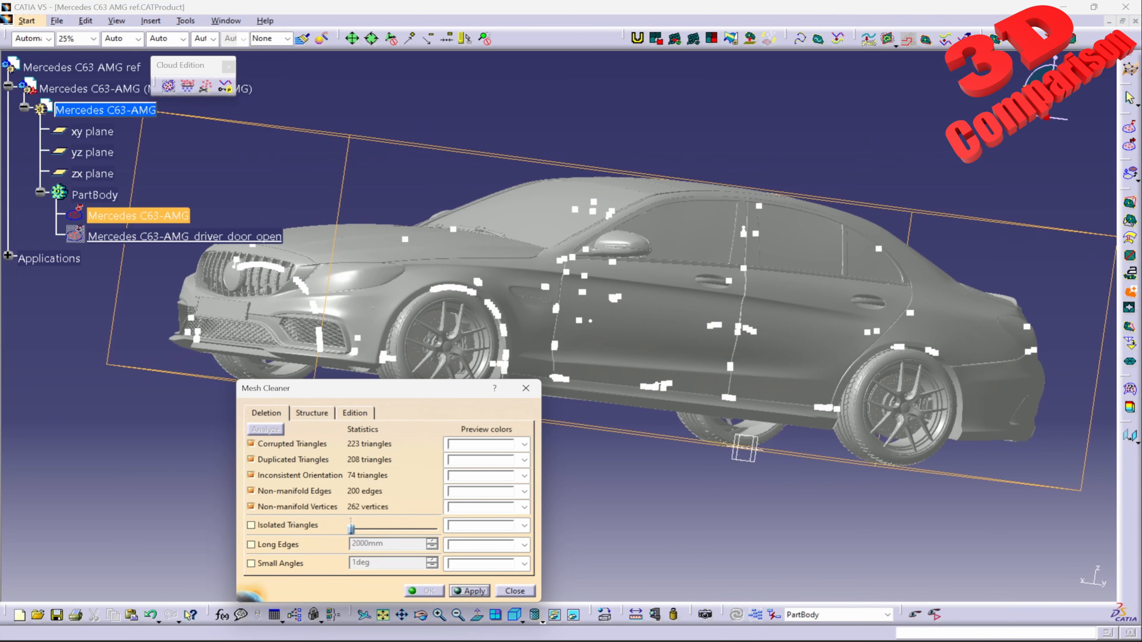
{"action": "middle_click_drag", "start_coordinate": [584, 323], "coordinate": [753, 419]}
{"action": "middle_click_drag", "start_coordinate": [674, 315], "coordinate": [692, 452], "text": "ctrl"}
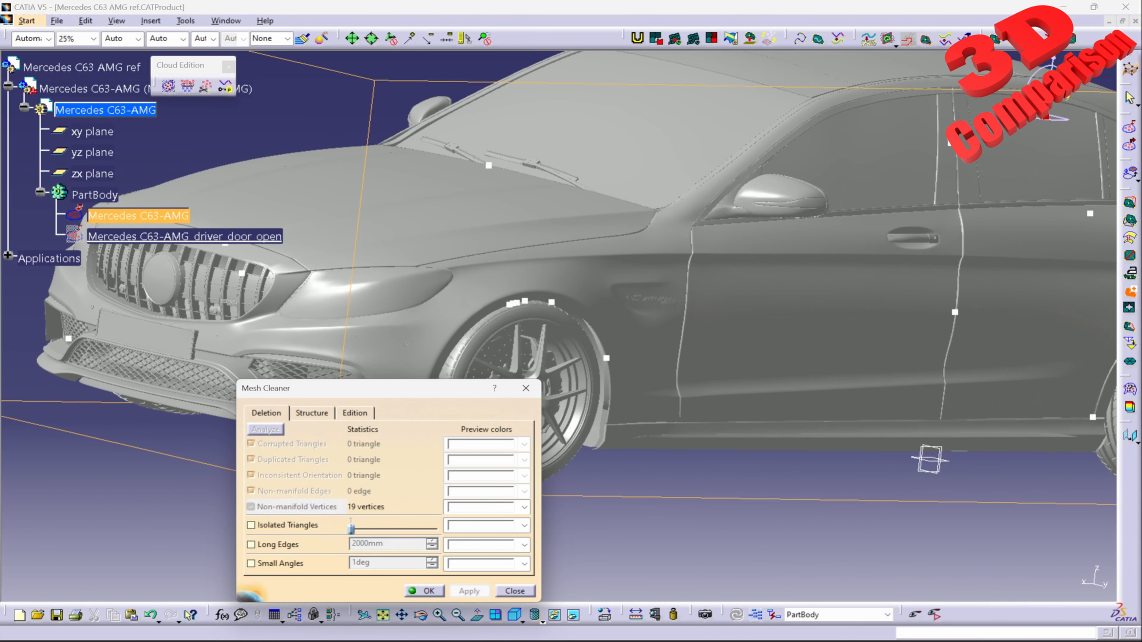
{"action": "middle_click_drag", "start_coordinate": [765, 315], "coordinate": [589, 297]}
{"action": "middle_click_drag", "start_coordinate": [733, 435], "coordinate": [700, 413], "text": "ctrl"}
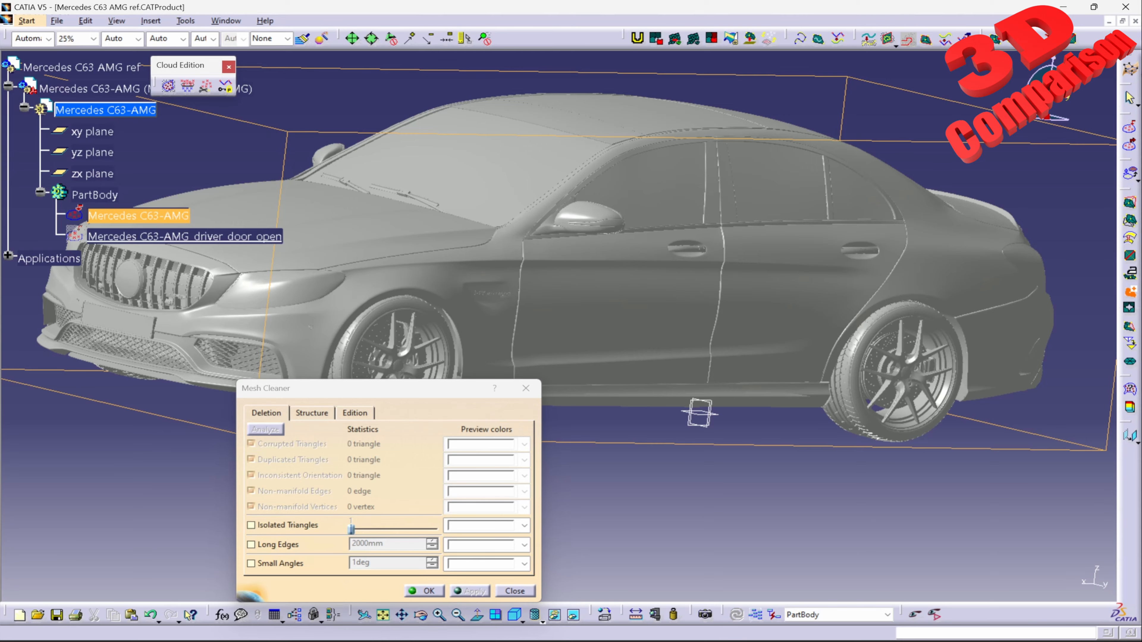
{"action": "middle_click_drag", "start_coordinate": [700, 412], "coordinate": [771, 340]}
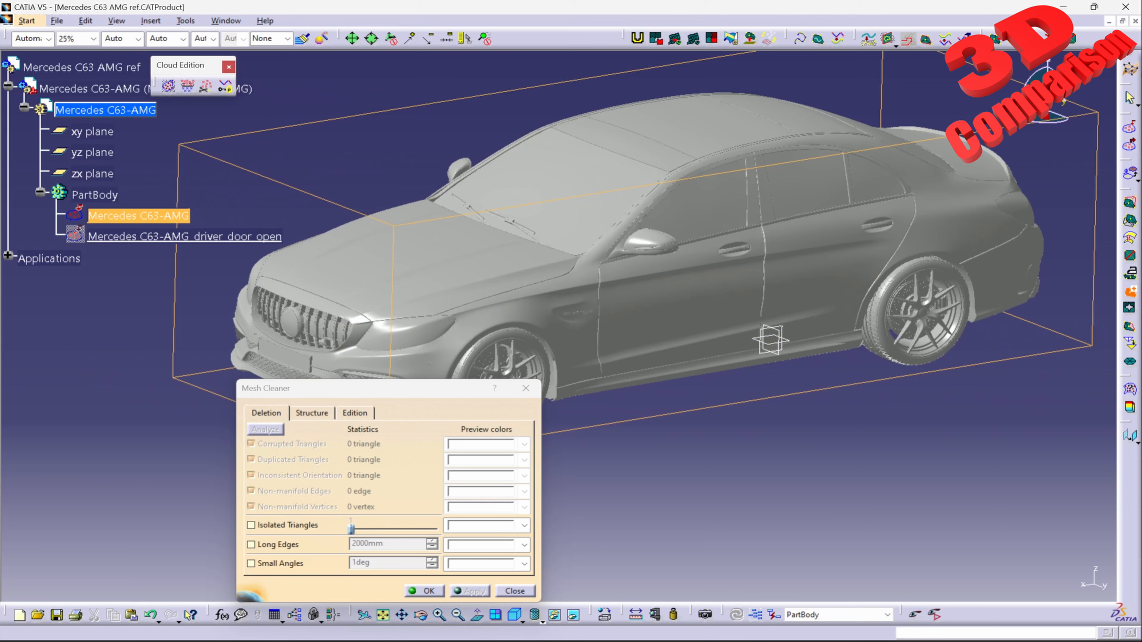
Step: Split the cleaned mesh into distinct connected zones and finish the Mesh Cleaner operation
{"action": "left_click", "coordinate": [312, 413]}
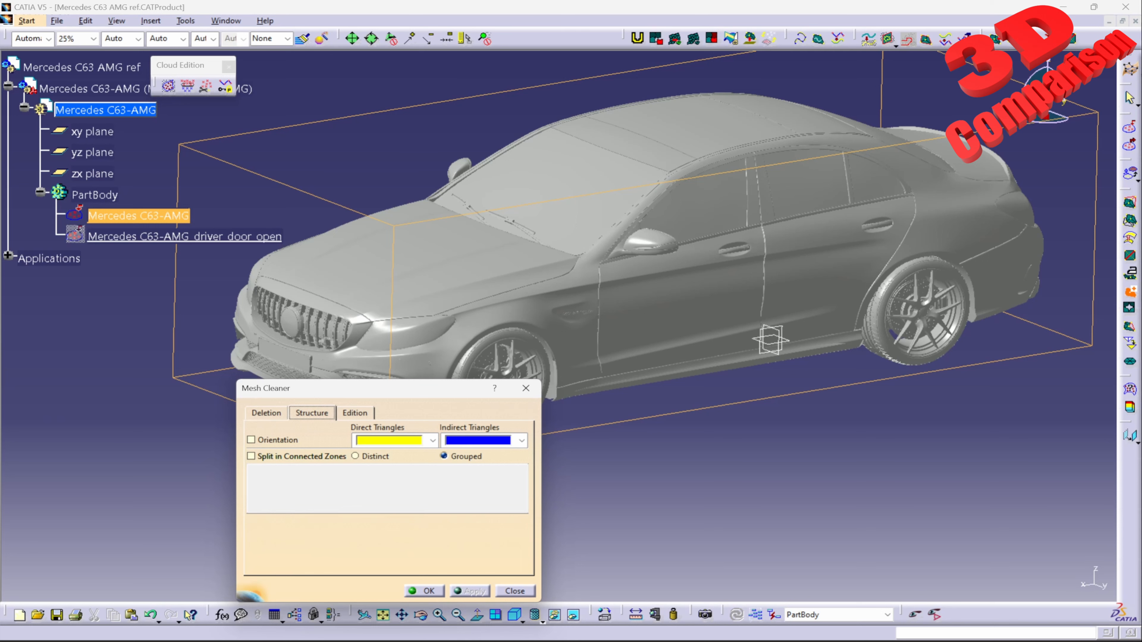
{"action": "left_click", "coordinate": [251, 456]}
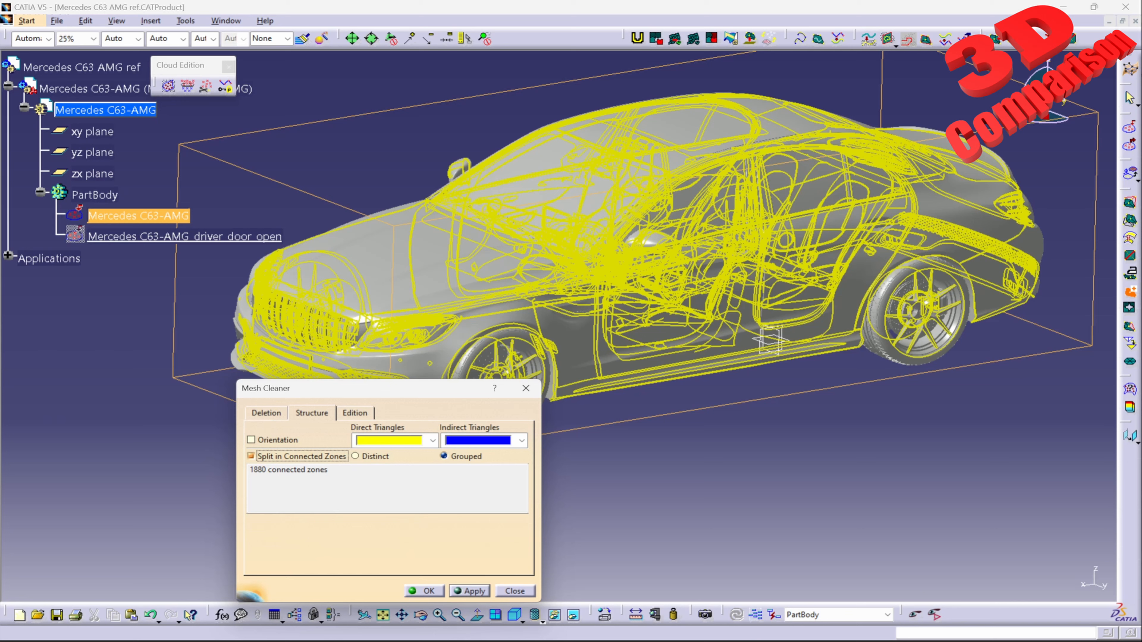
{"action": "left_click", "coordinate": [374, 456]}
{"action": "left_click", "coordinate": [470, 591]}
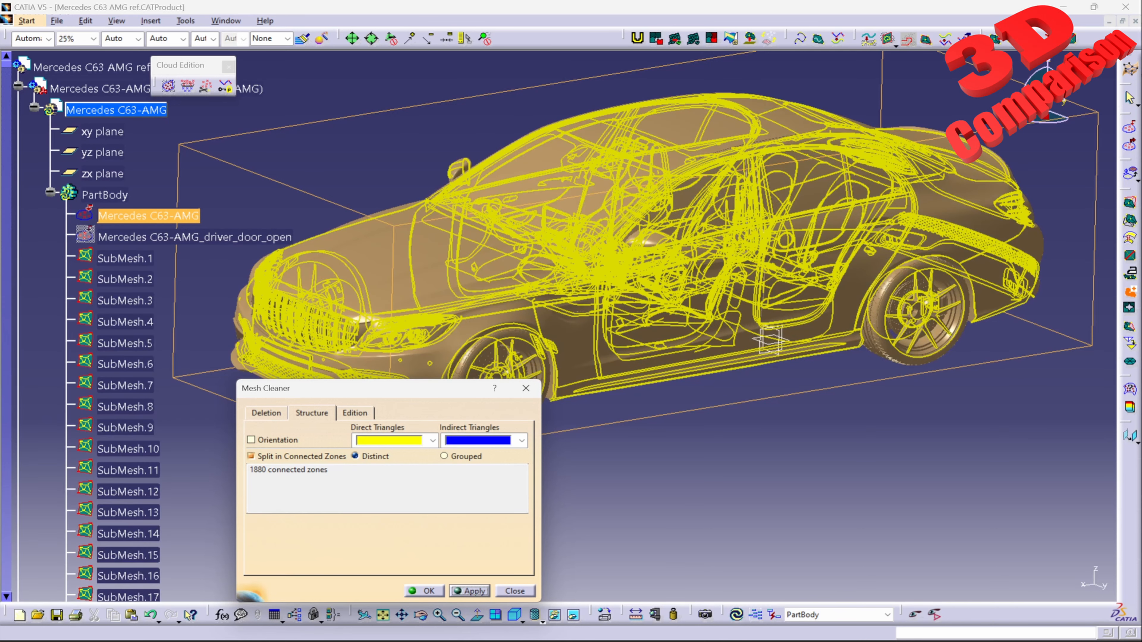
{"action": "left_click", "coordinate": [425, 591]}
Step: Hide the original Mercedes C63-AMG mesh so that only the separated submeshes are displayed
{"action": "middle_click_drag", "start_coordinate": [508, 382], "coordinate": [616, 351]}
{"action": "right_click", "coordinate": [615, 353]}
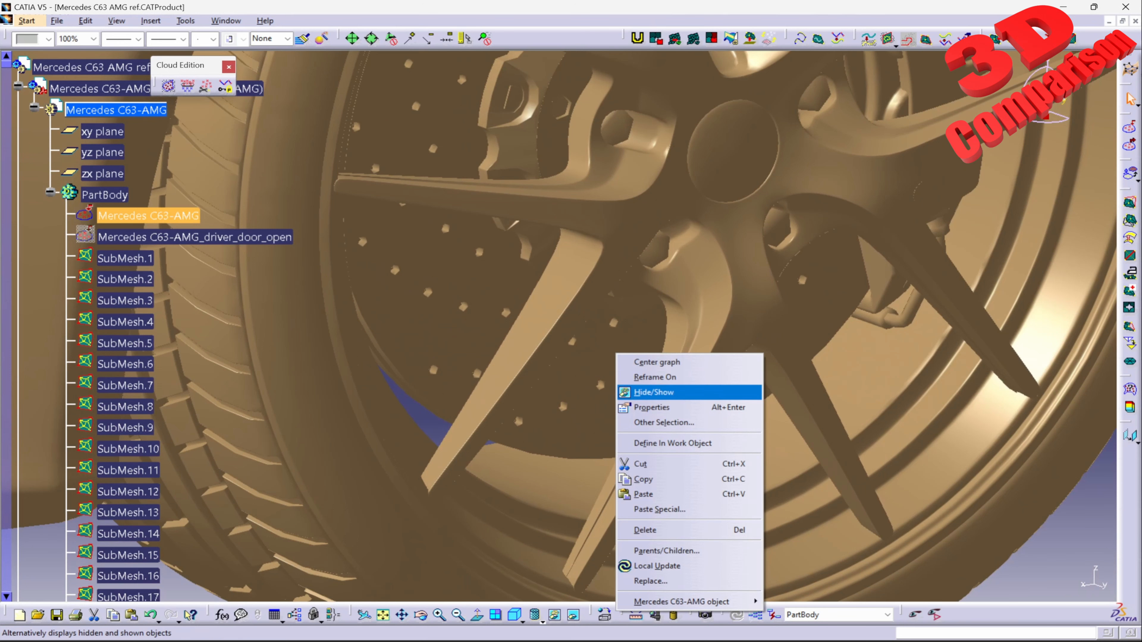
{"action": "left_click", "coordinate": [653, 392]}
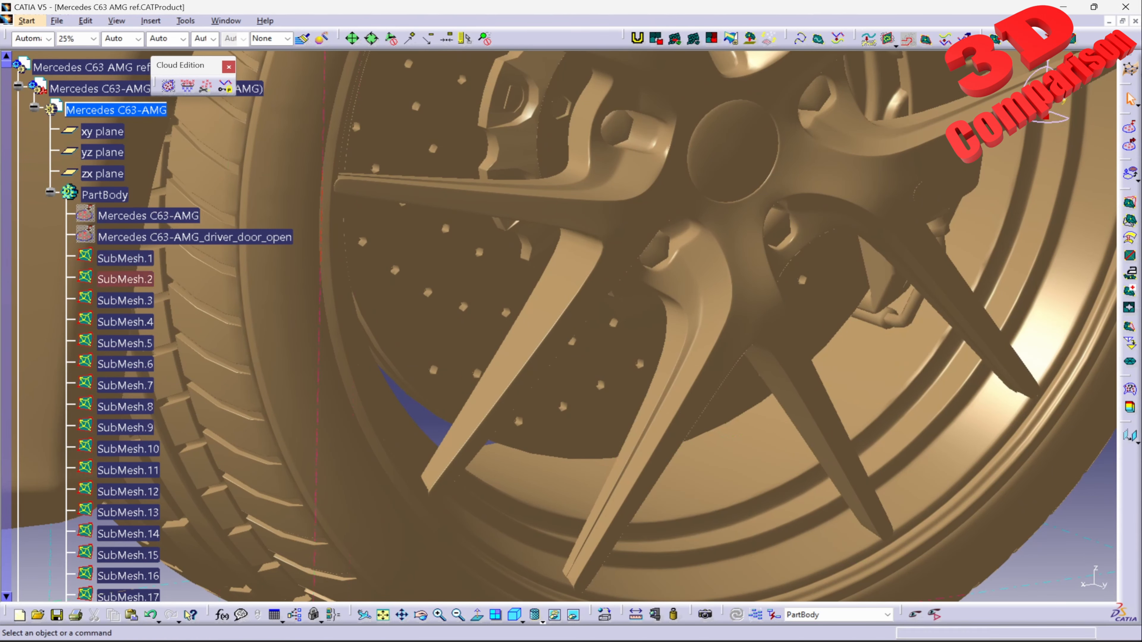
Step: Examine the separated submeshes around the front wheel, such as the tyre and brake parts, and the overall car body
{"action": "right_click", "coordinate": [559, 400]}
{"action": "left_click", "coordinate": [611, 386]}
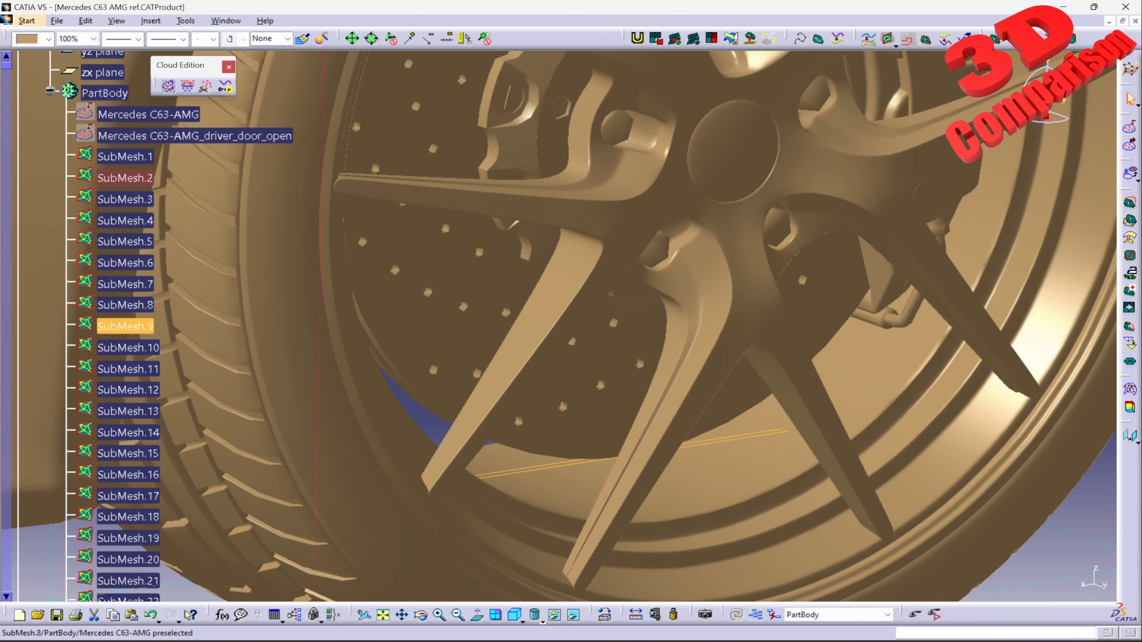
{"action": "left_click", "coordinate": [125, 326]}
{"action": "left_click", "coordinate": [125, 305]}
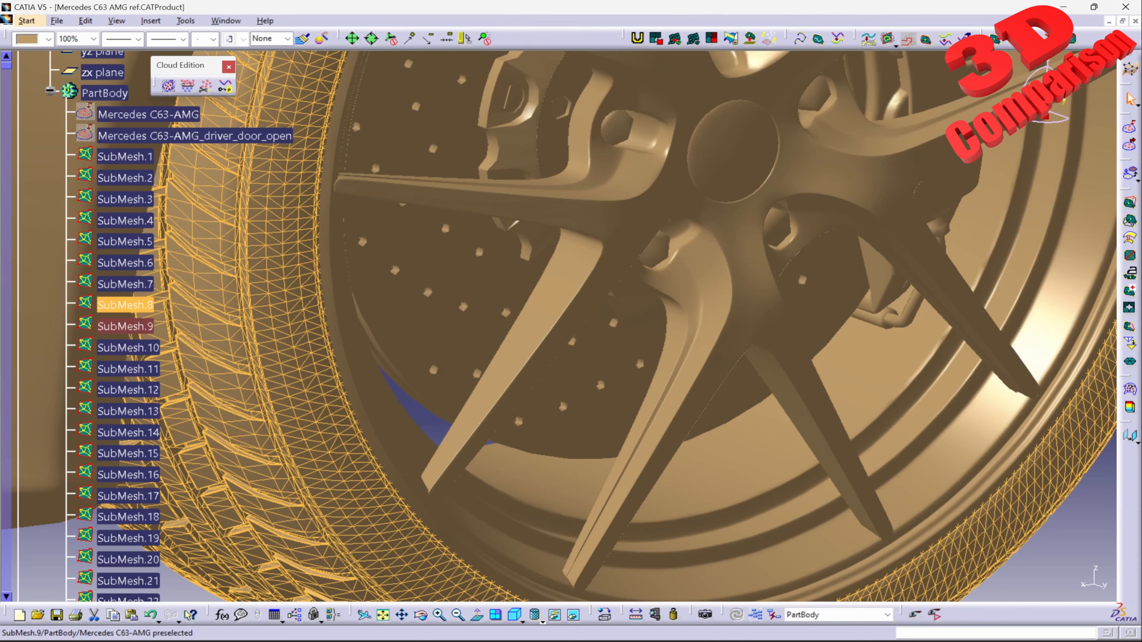
{"action": "left_click", "coordinate": [125, 327]}
{"action": "middle_click_drag", "start_coordinate": [585, 216], "coordinate": [593, 393]}
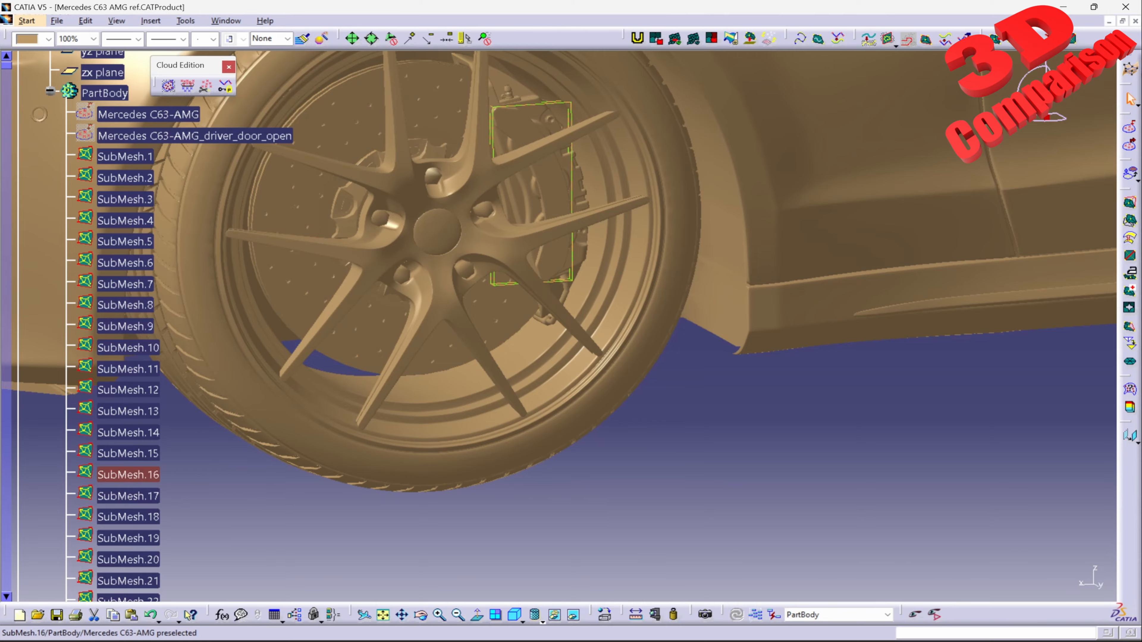
{"action": "middle_click", "coordinate": [499, 251]}
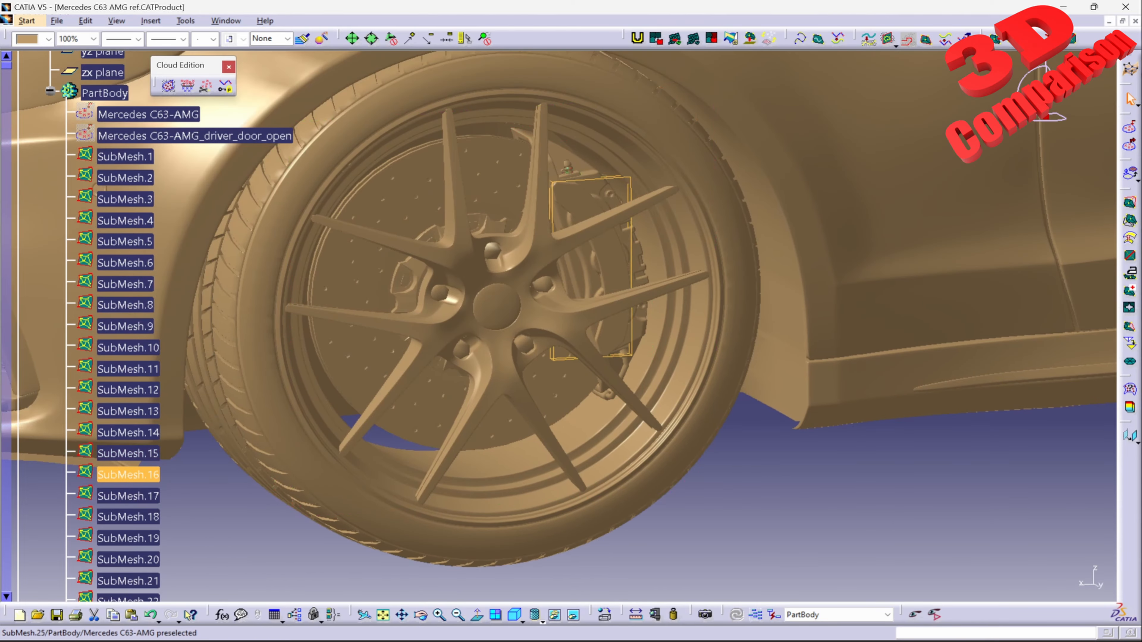
{"action": "left_click", "coordinate": [568, 165]}
{"action": "middle_click_drag", "start_coordinate": [568, 167], "coordinate": [539, 396]}
{"action": "left_click", "coordinate": [549, 265]}
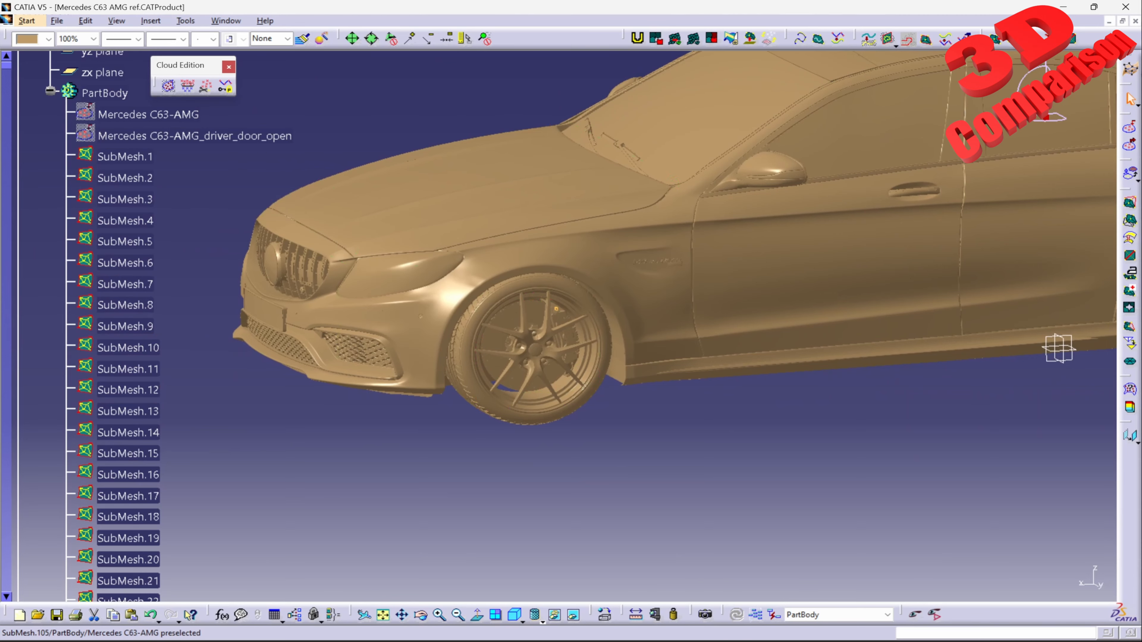
{"action": "middle_click_drag", "start_coordinate": [407, 288], "coordinate": [803, 387]}
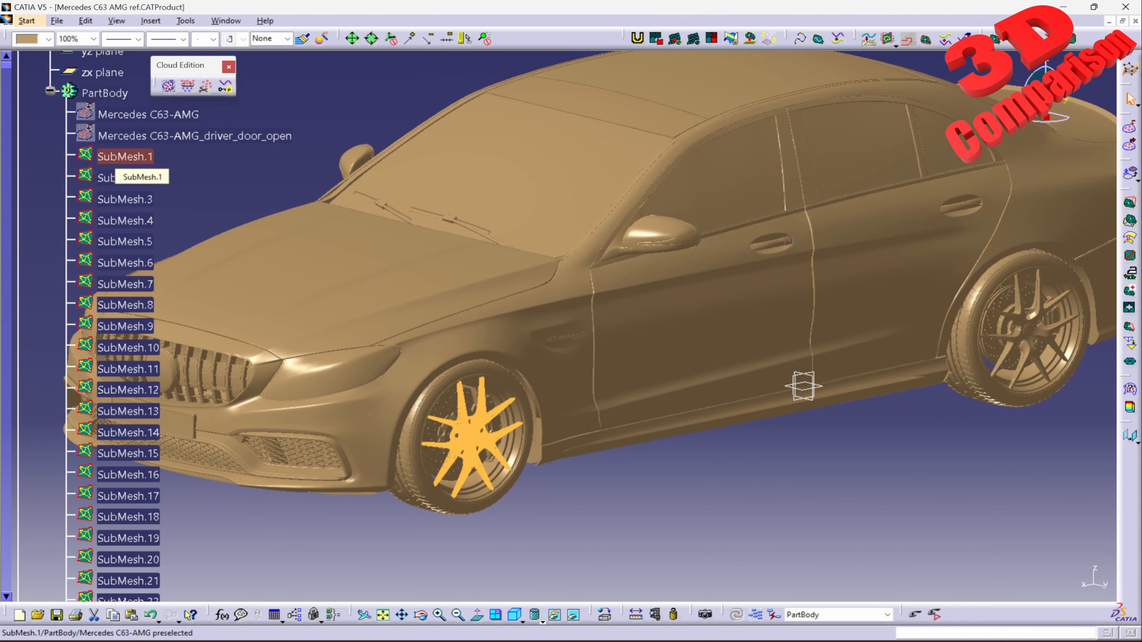
Step: Hide SubMesh.1, the front wheel's spokes, and show it again
{"action": "left_click", "coordinate": [116, 157]}
{"action": "middle_click_drag", "start_coordinate": [470, 396], "coordinate": [789, 434]}
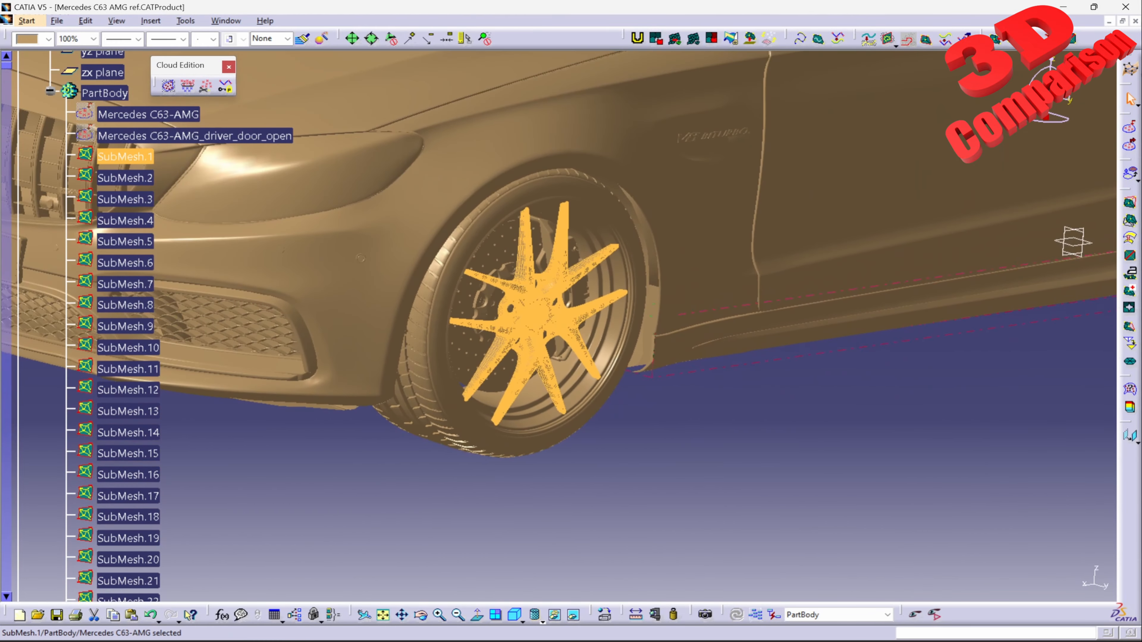
{"action": "left_click", "coordinate": [787, 436]}
{"action": "right_click", "coordinate": [135, 159]}
{"action": "left_click", "coordinate": [172, 197]}
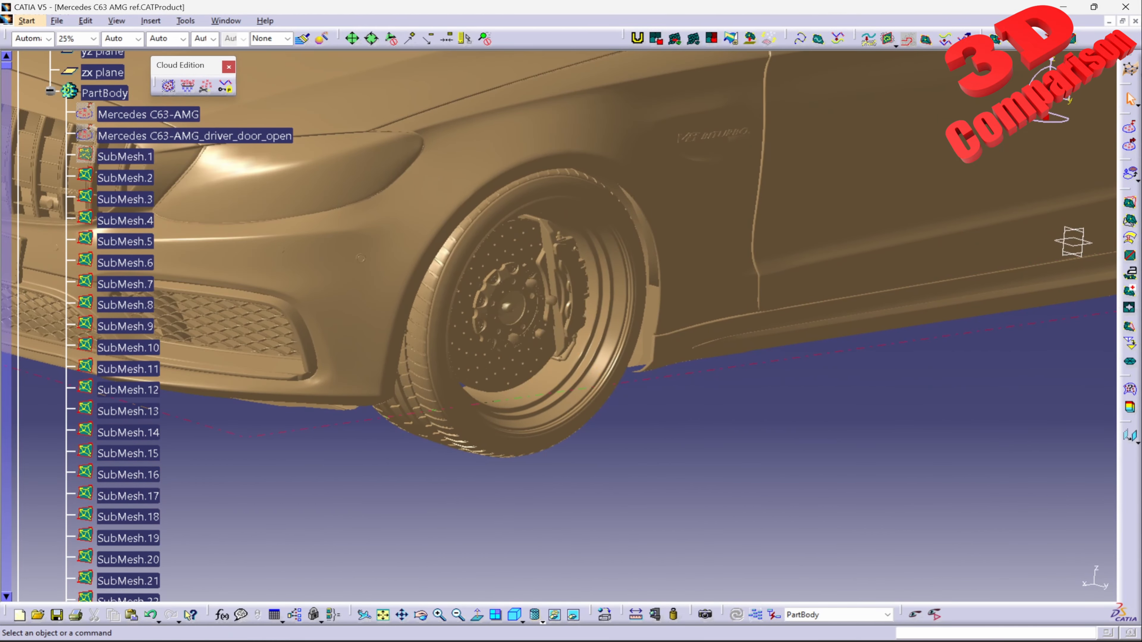
{"action": "right_click", "coordinate": [126, 156]}
{"action": "left_click", "coordinate": [172, 197]}
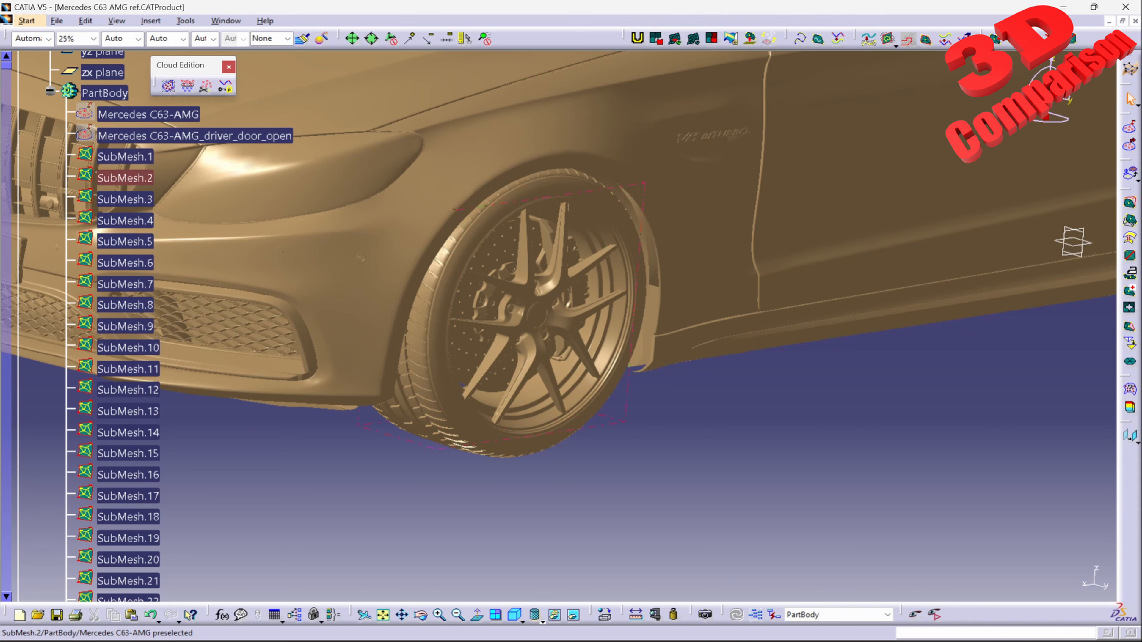
Step: Select the front wheel's spoke mesh SubMesh.1 and switch to the Quick Surface Reconstruction workbench
{"action": "middle_click_drag", "start_coordinate": [540, 311], "coordinate": [589, 313]}
{"action": "left_click", "coordinate": [109, 157]}
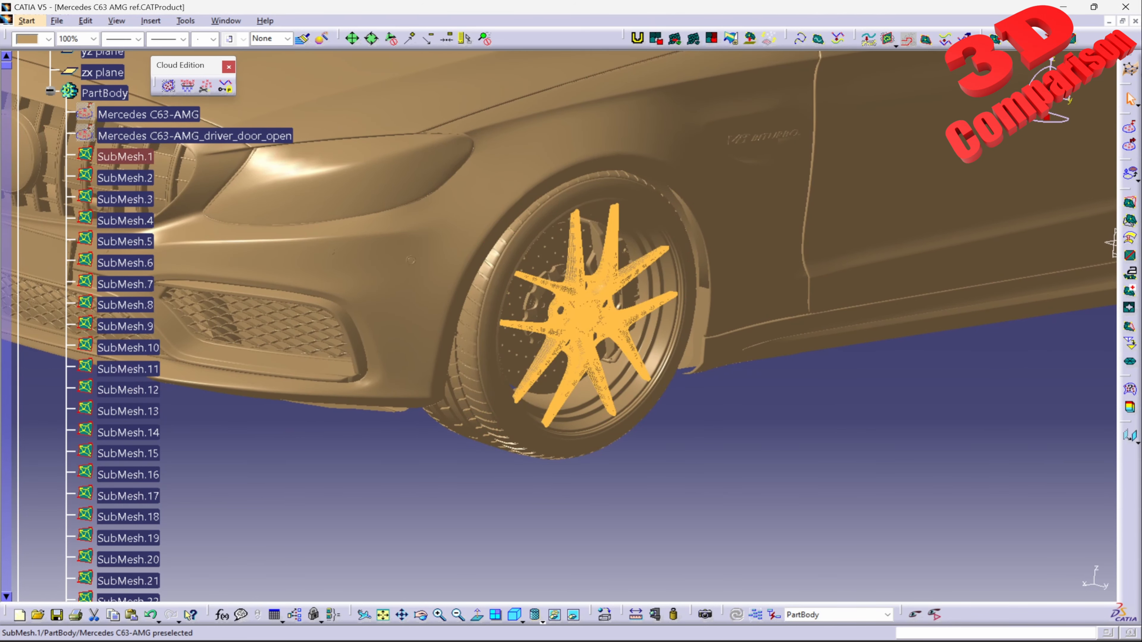
{"action": "left_click", "coordinate": [27, 21]}
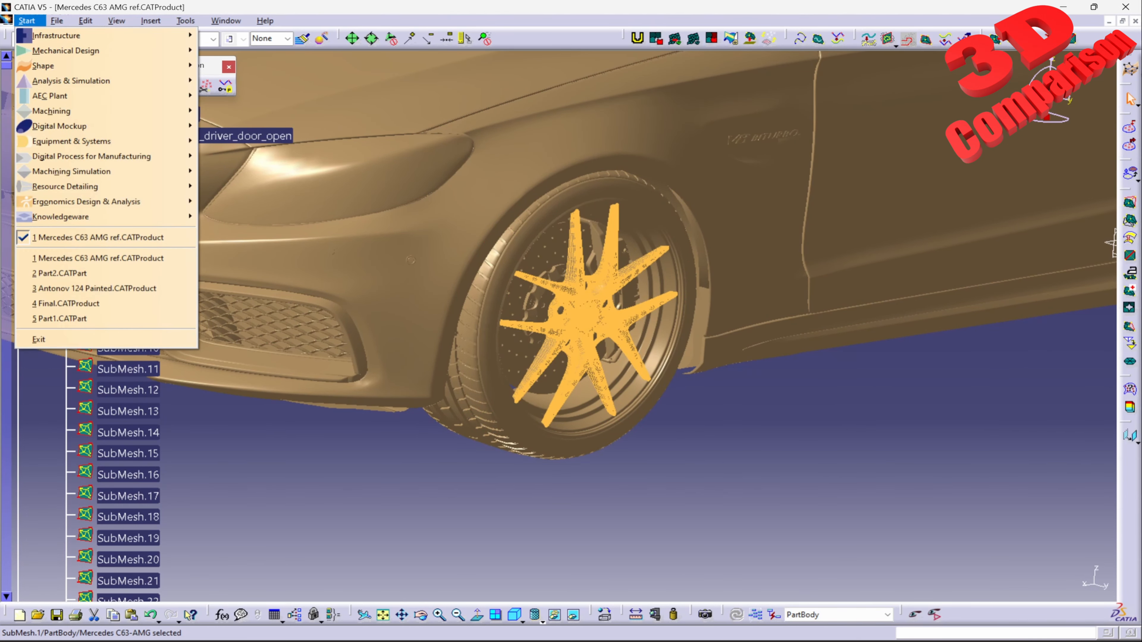
{"action": "mouse_move", "coordinate": [108, 66]}
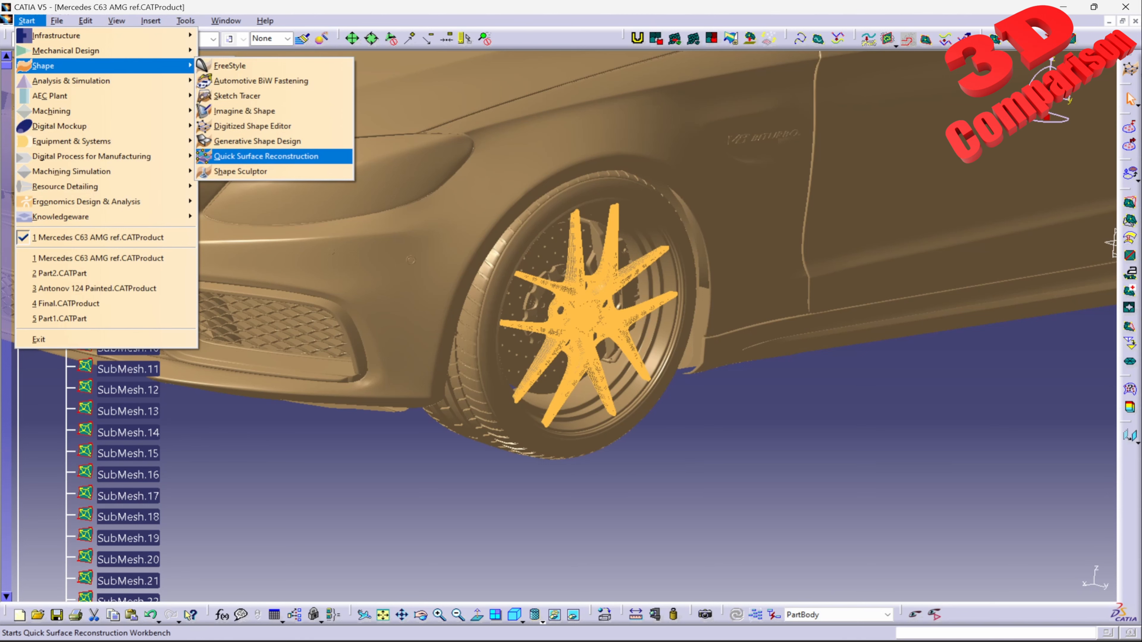
{"action": "left_click", "coordinate": [265, 156]}
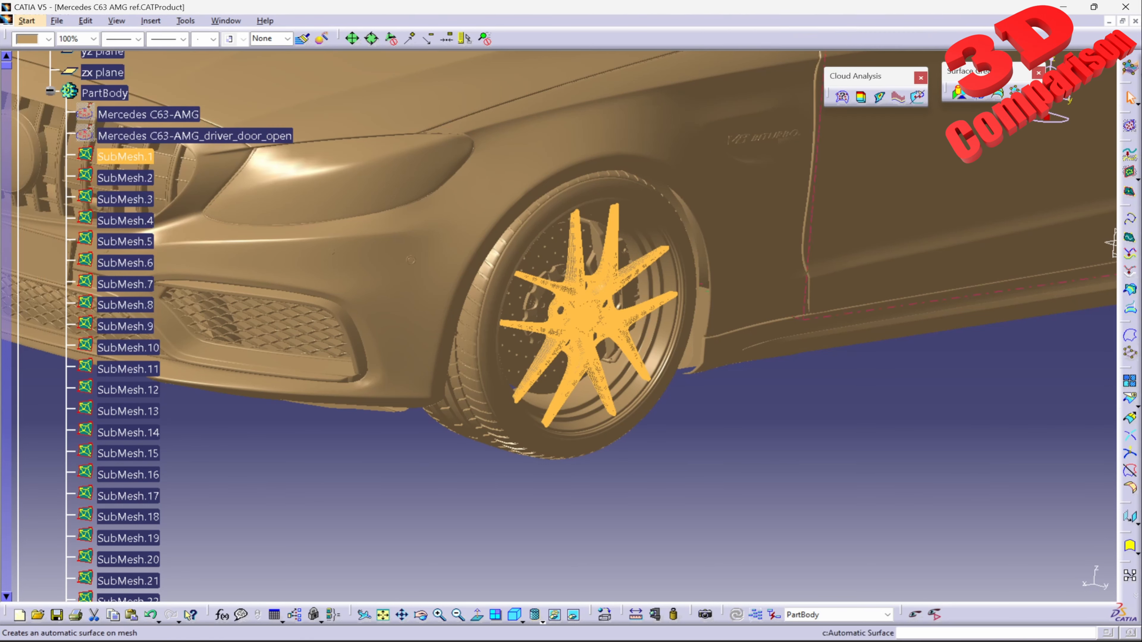
Step: Set up an Automatic Surface on SubMesh.1 with a surface detail of 3000 and full internal tangency off, and preview it
{"action": "left_click", "coordinate": [1034, 92]}
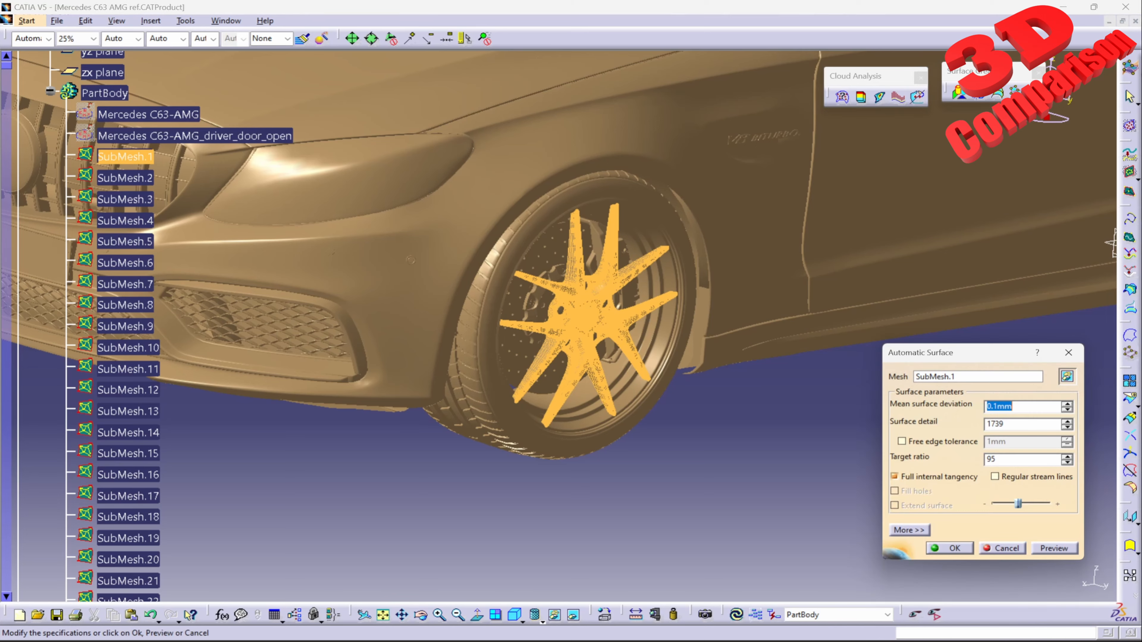
{"action": "middle_click_drag", "start_coordinate": [585, 315], "coordinate": [552, 234]}
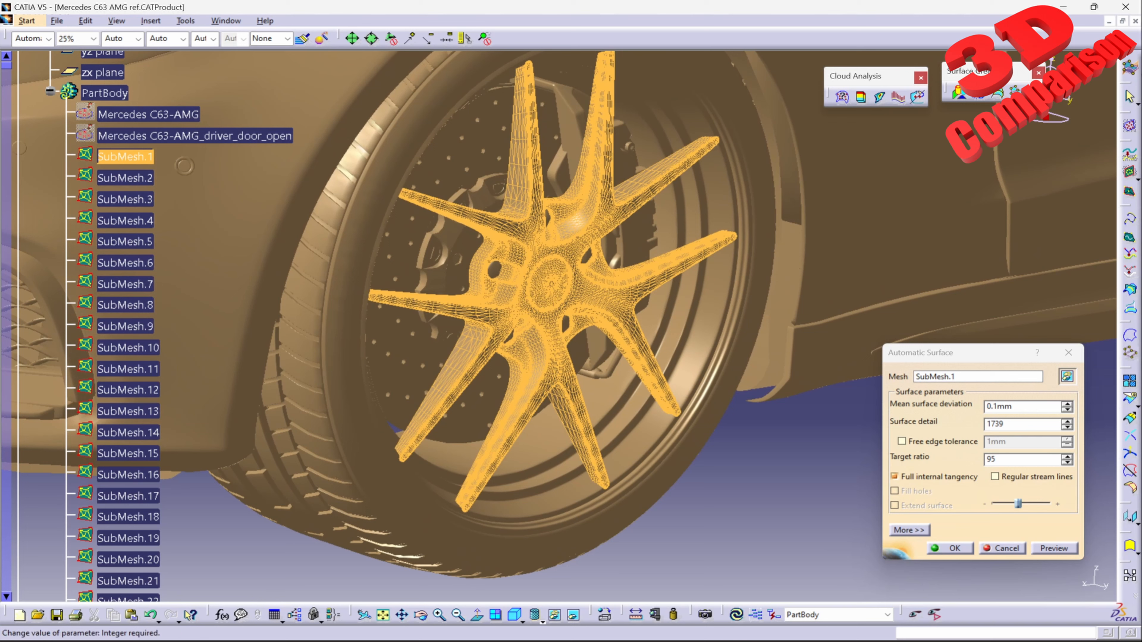
{"action": "double_click", "coordinate": [995, 425]}
{"action": "type", "text": "300"}
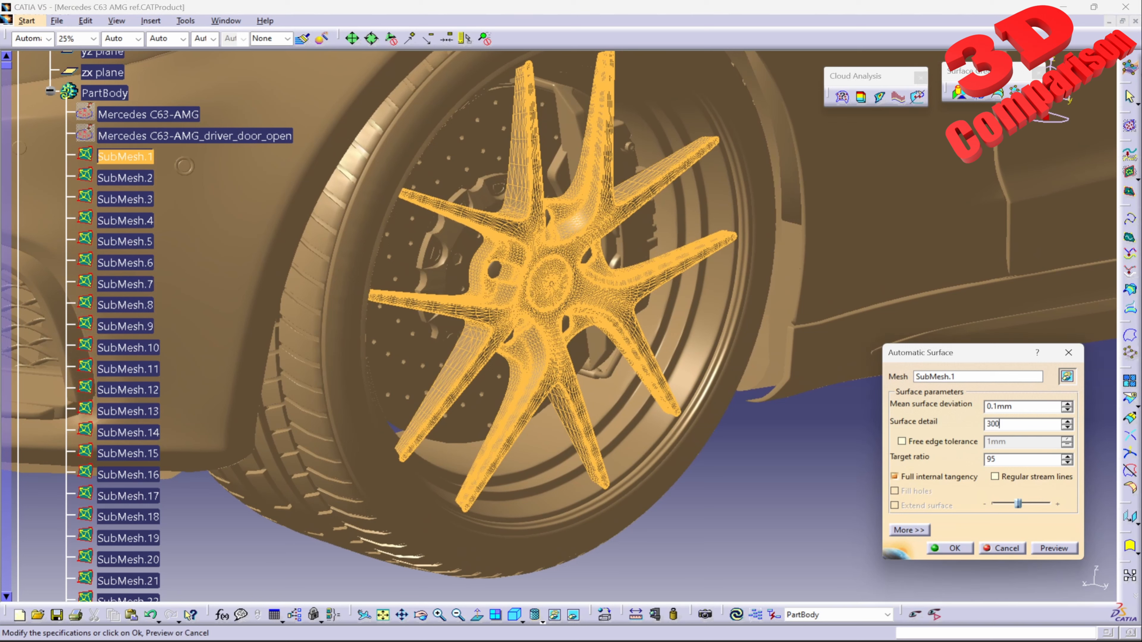
{"action": "type", "text": "0"}
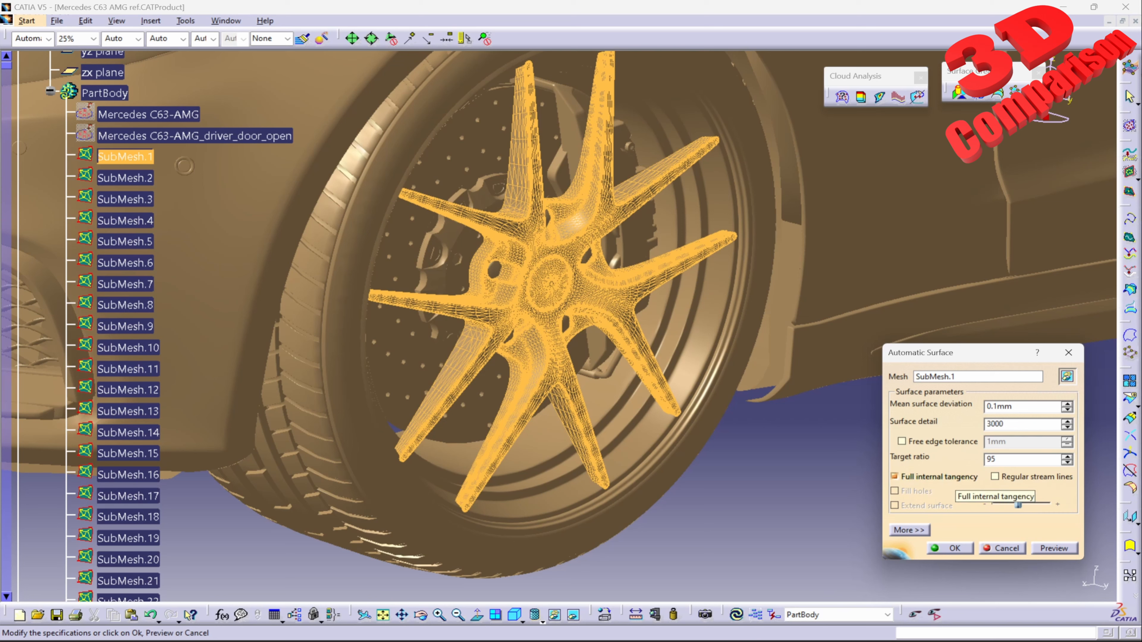
{"action": "left_click", "coordinate": [949, 477]}
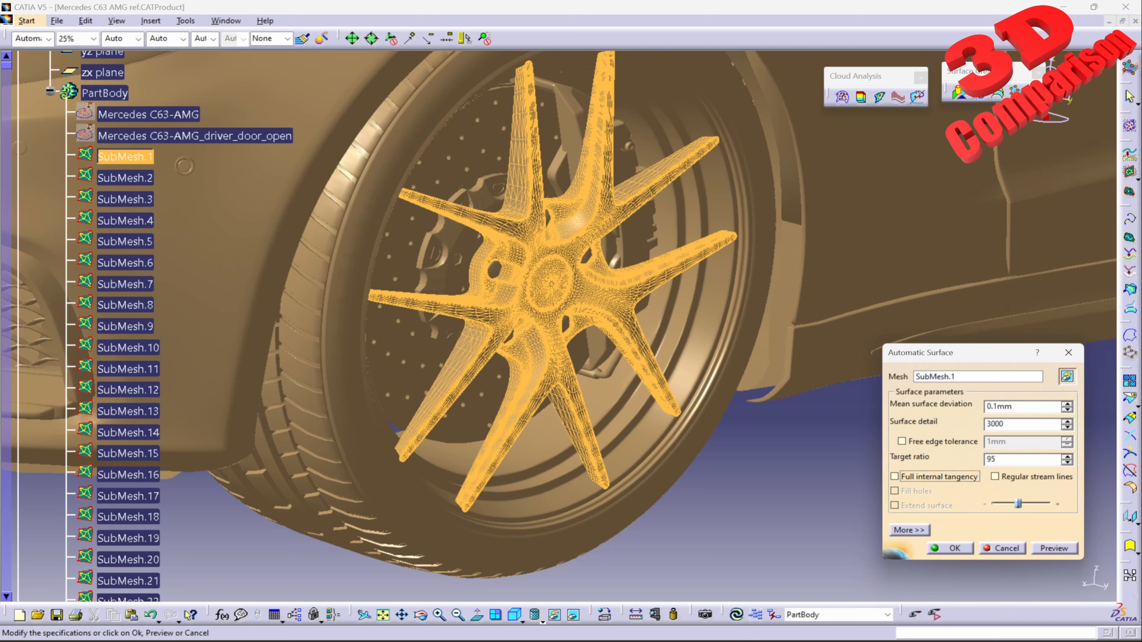
{"action": "left_click", "coordinate": [1054, 549]}
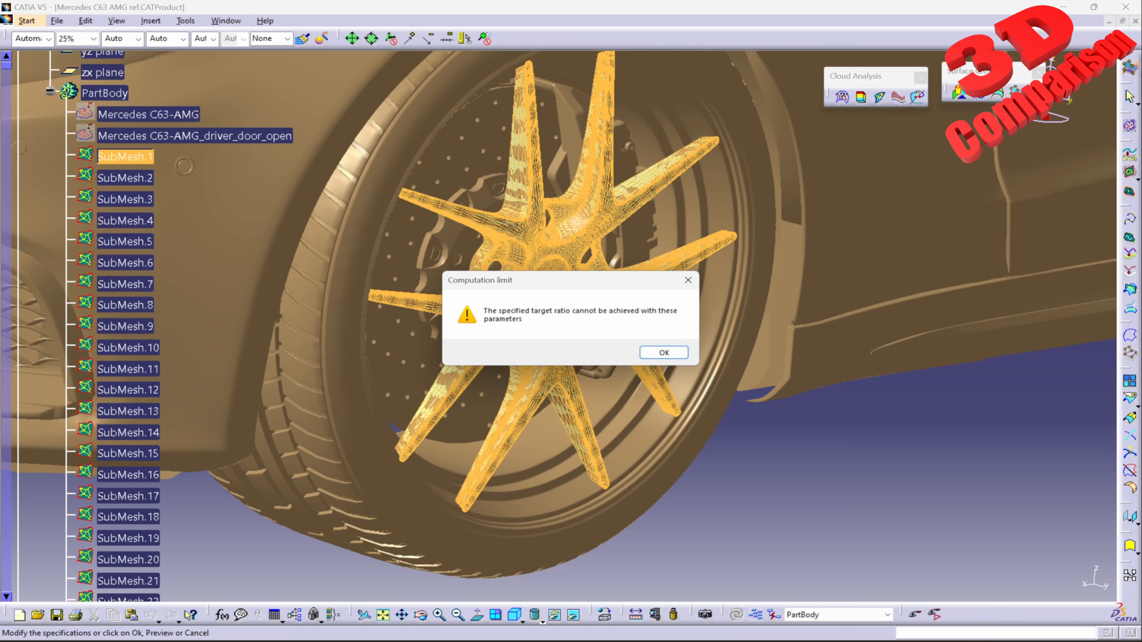
Step: Dismiss the computation limit warning and create the automatic surface on the front wheel's spokes
{"action": "left_click_drag", "start_coordinate": [562, 280], "coordinate": [353, 386]}
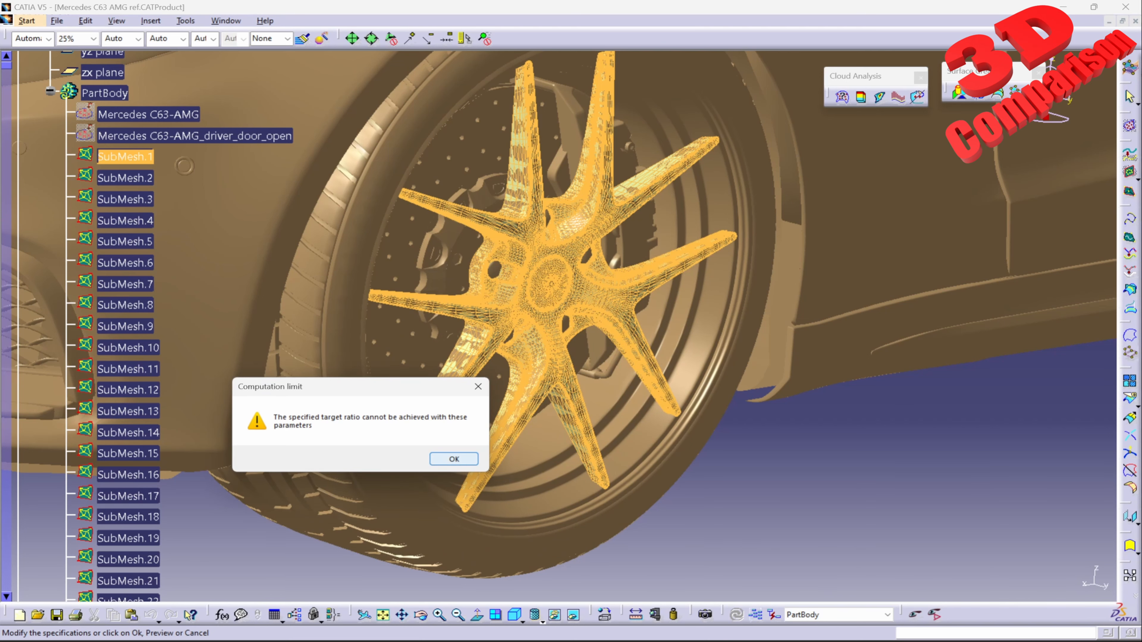
{"action": "key", "text": "Return"}
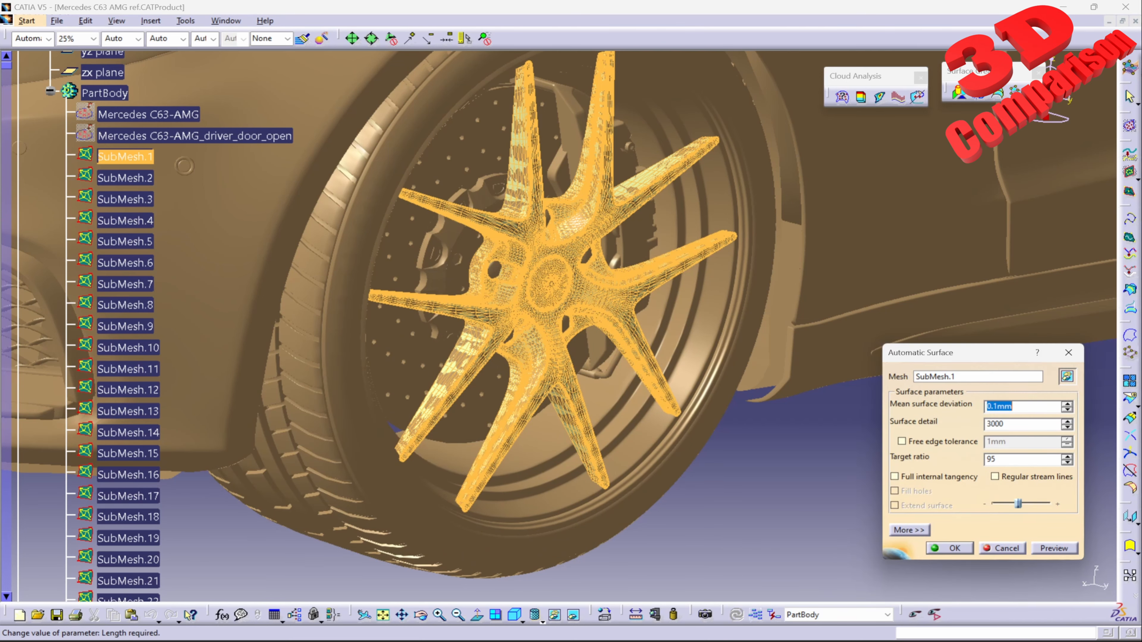
{"action": "mouse_move", "coordinate": [602, 497]}
{"action": "middle_mouse_down"}
{"action": "mouse_move", "coordinate": [546, 325]}
{"action": "mouse_move", "coordinate": [553, 436]}
{"action": "mouse_move", "coordinate": [600, 477]}
{"action": "middle_mouse_up"}
{"action": "left_click", "coordinate": [950, 549]}
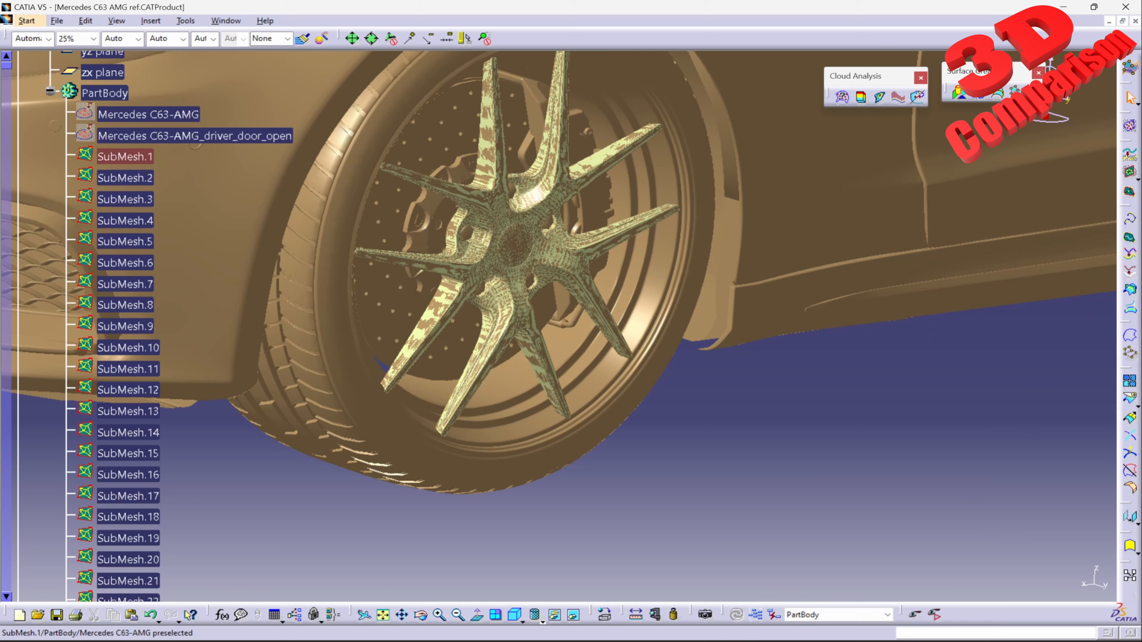
Step: Hide SubMesh.1, the original mesh of the front wheel's spokes, leaving the automatic surface displayed
{"action": "left_click", "coordinate": [112, 157]}
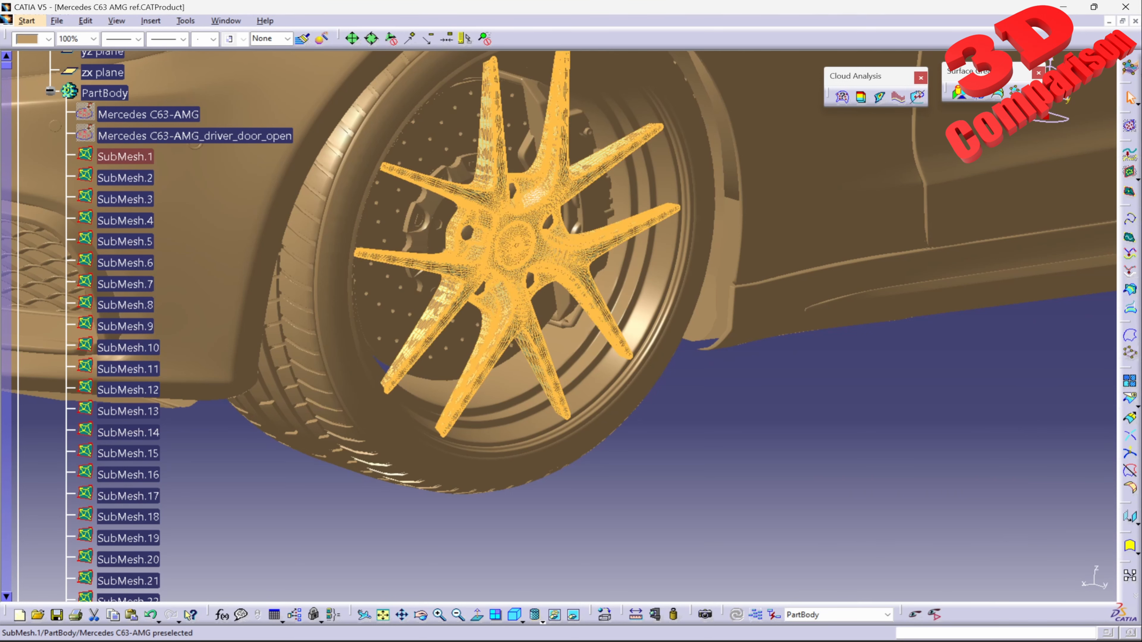
{"action": "right_click", "coordinate": [135, 162]}
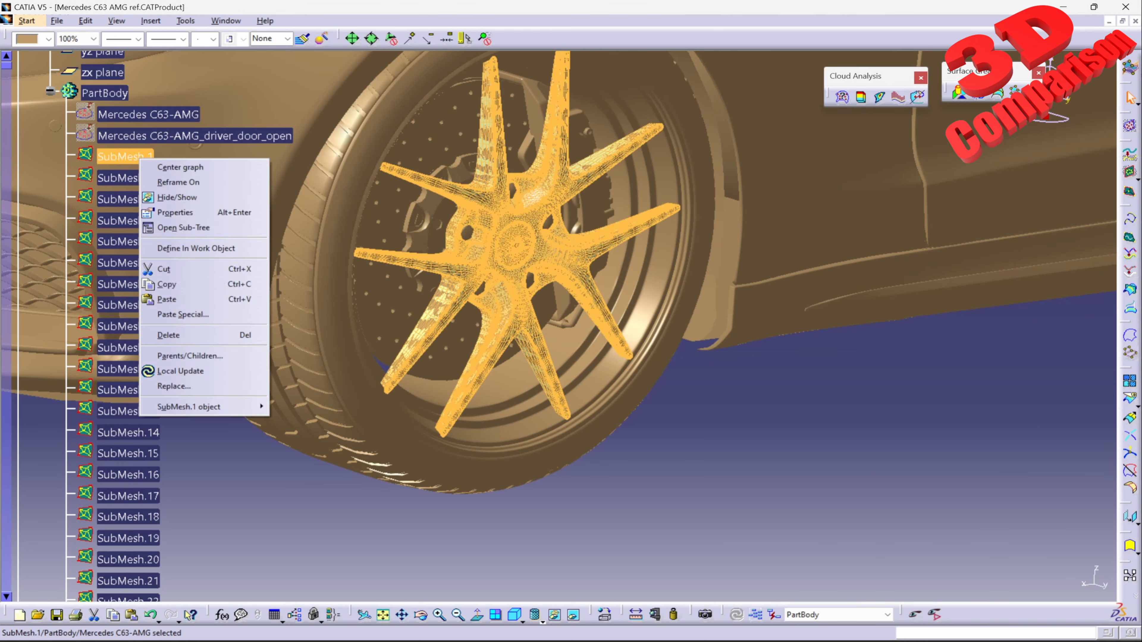
{"action": "left_click", "coordinate": [180, 198]}
{"action": "left_click", "coordinate": [572, 267]}
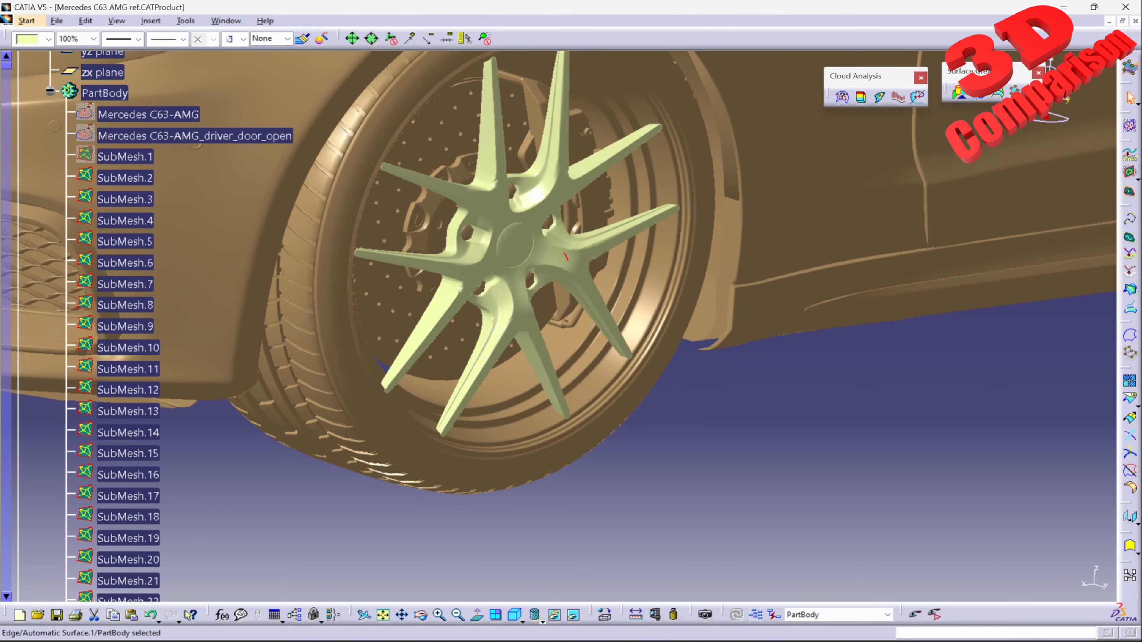
Step: Examine the automatic surface of the front wheel's spokes up close around the hub and bolt holes, and from several angles
{"action": "middle_click_drag", "start_coordinate": [572, 267], "coordinate": [770, 229]}
{"action": "middle_click_drag", "start_coordinate": [770, 229], "coordinate": [690, 243]}
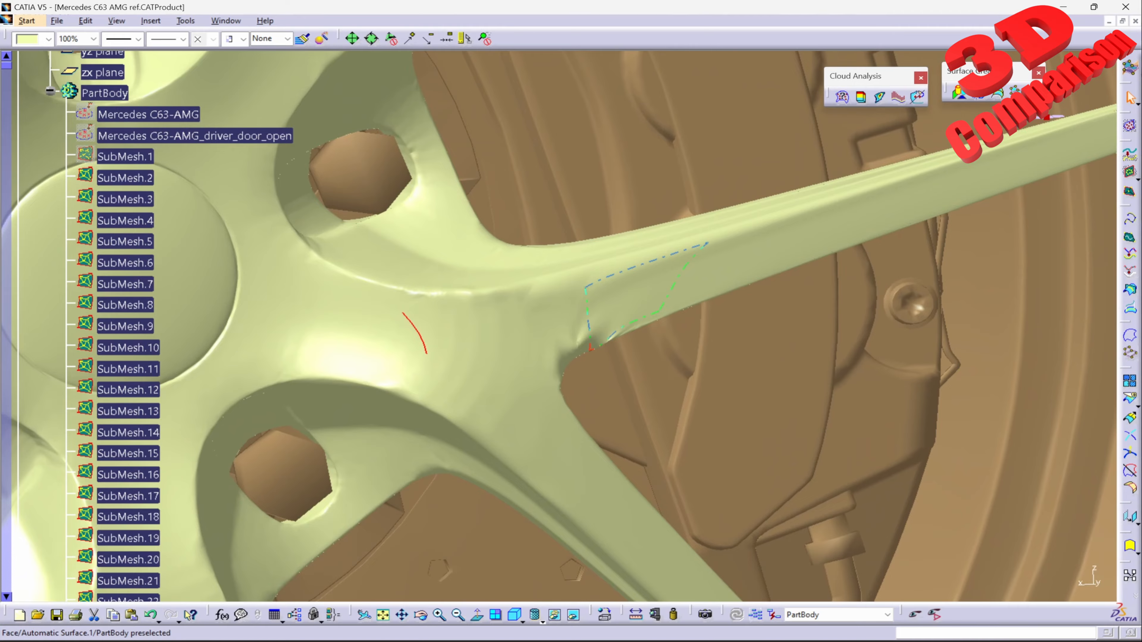
{"action": "middle_click_drag", "start_coordinate": [557, 332], "coordinate": [546, 460]}
{"action": "middle_click_drag", "start_coordinate": [547, 460], "coordinate": [533, 423]}
{"action": "middle_click_drag", "start_coordinate": [523, 348], "coordinate": [672, 270]}
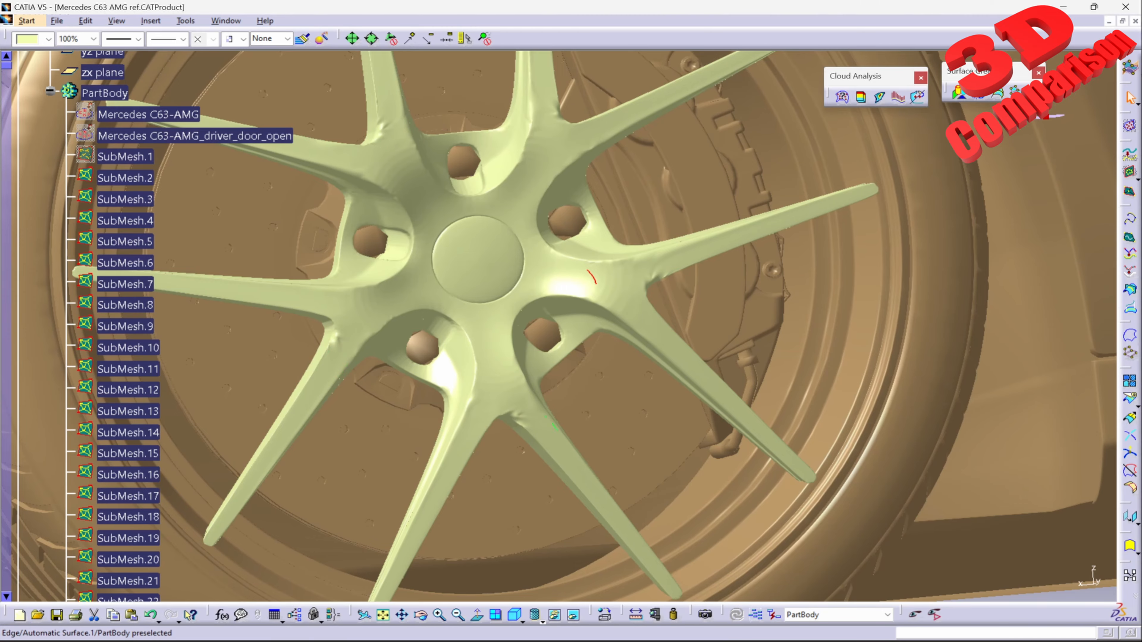
{"action": "middle_click_drag", "start_coordinate": [550, 423], "coordinate": [625, 535]}
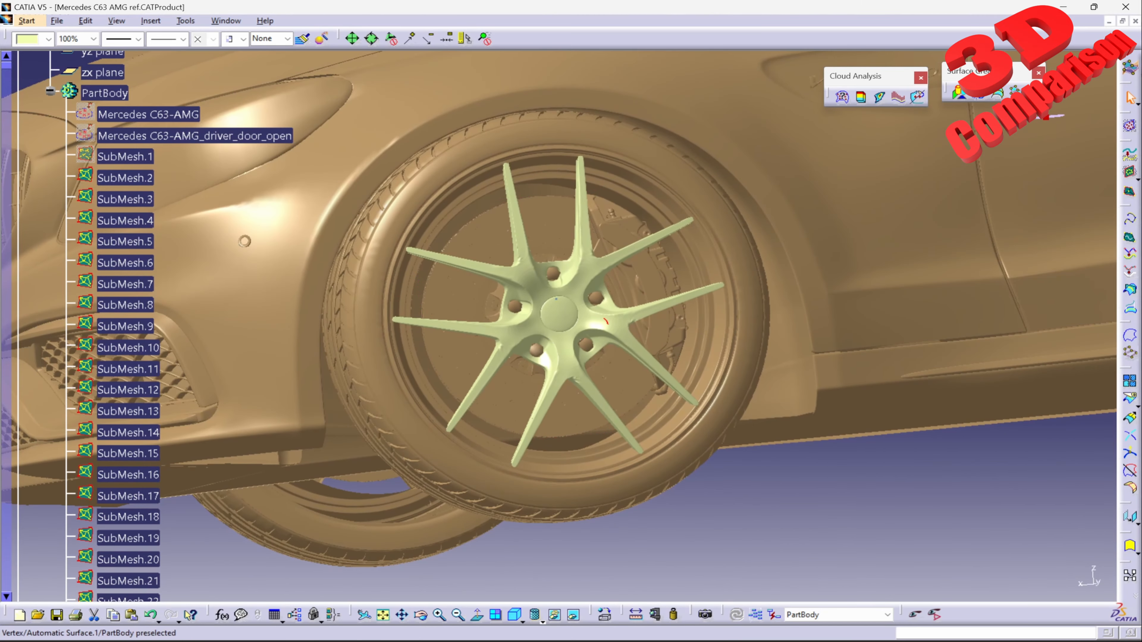
{"action": "middle_click_drag", "start_coordinate": [135, 369], "coordinate": [449, 333]}
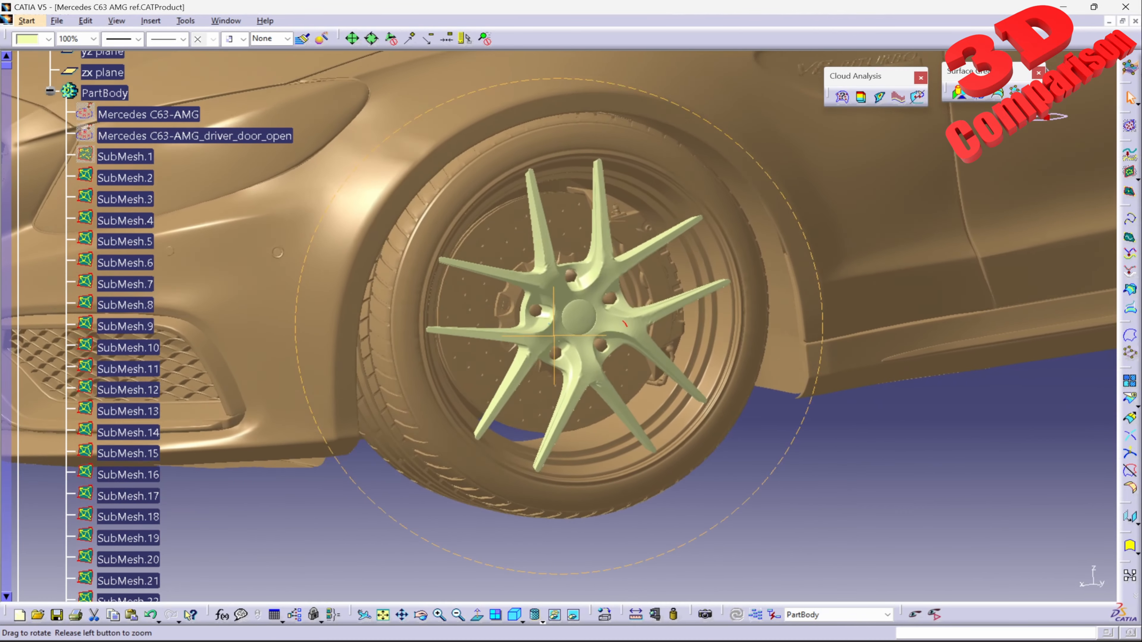
{"action": "middle_click_drag", "start_coordinate": [554, 335], "coordinate": [529, 360]}
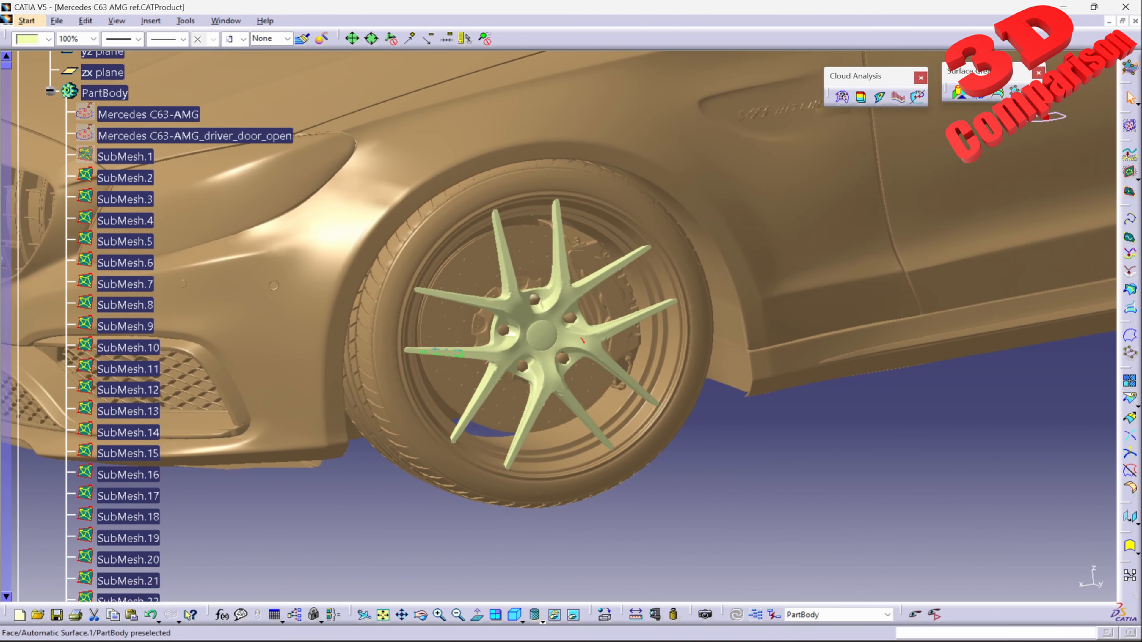
Step: Hide the automatic surface on the front wheel's spokes and center the specification tree on the hood mesh
{"action": "right_click", "coordinate": [567, 294]}
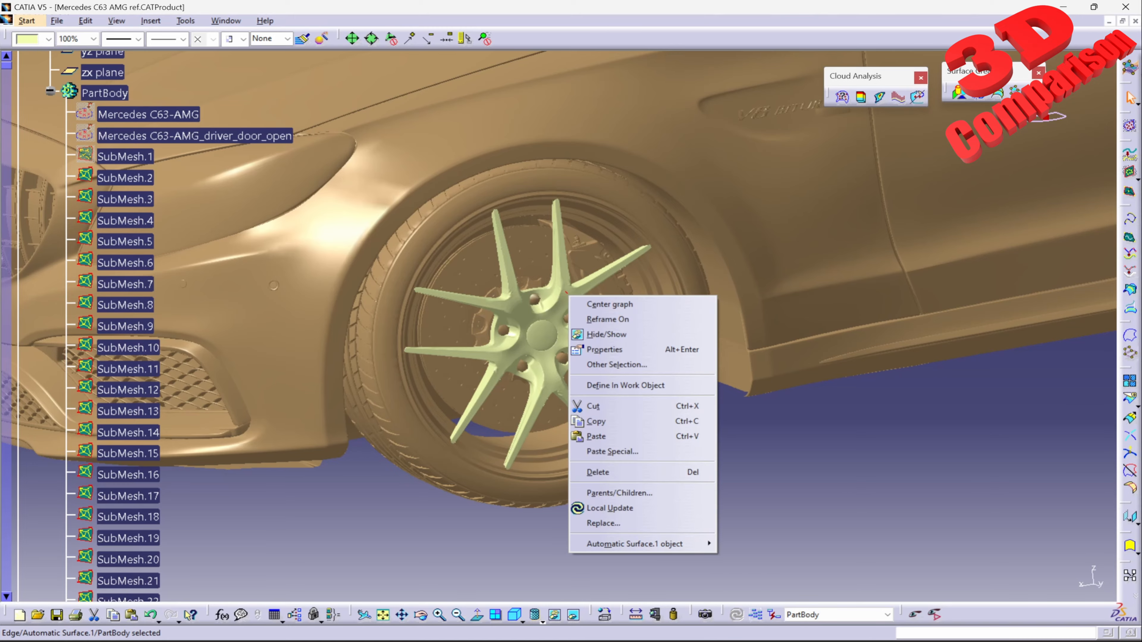
{"action": "left_click", "coordinate": [605, 334]}
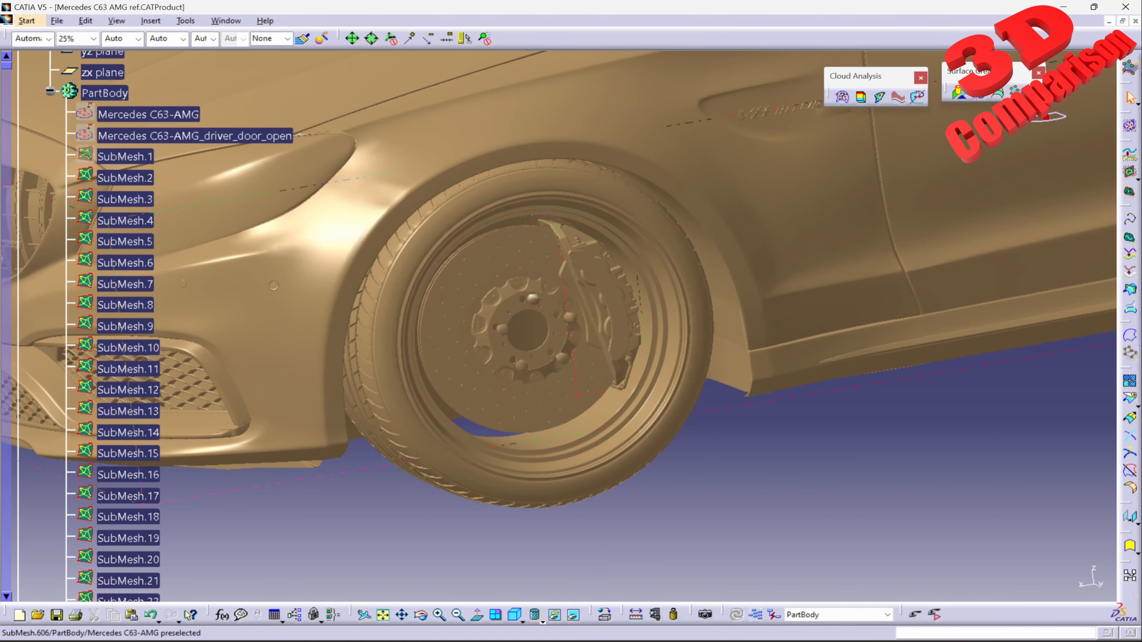
{"action": "middle_click_drag", "start_coordinate": [580, 306], "coordinate": [586, 353]}
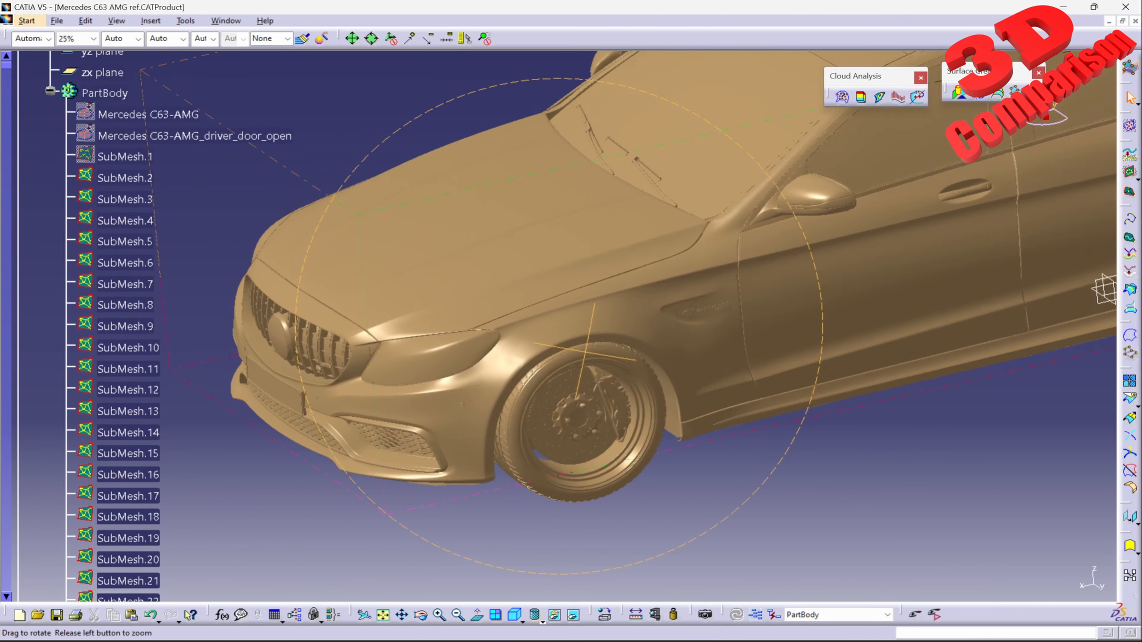
{"action": "middle_click_drag", "start_coordinate": [1104, 291], "coordinate": [964, 207]}
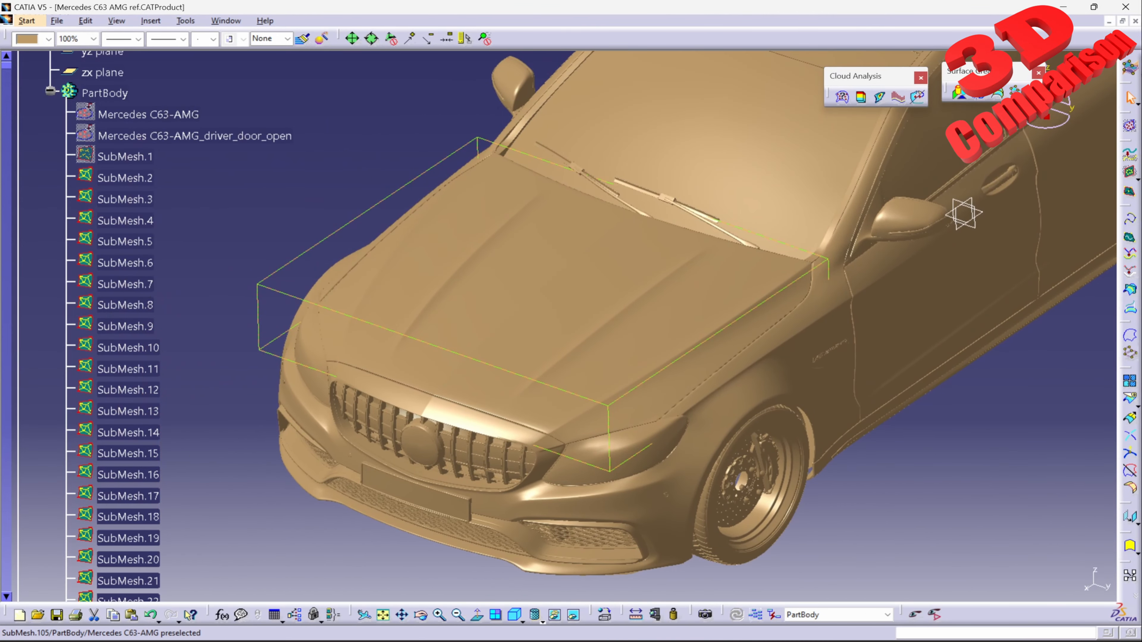
{"action": "right_click", "coordinate": [652, 323]}
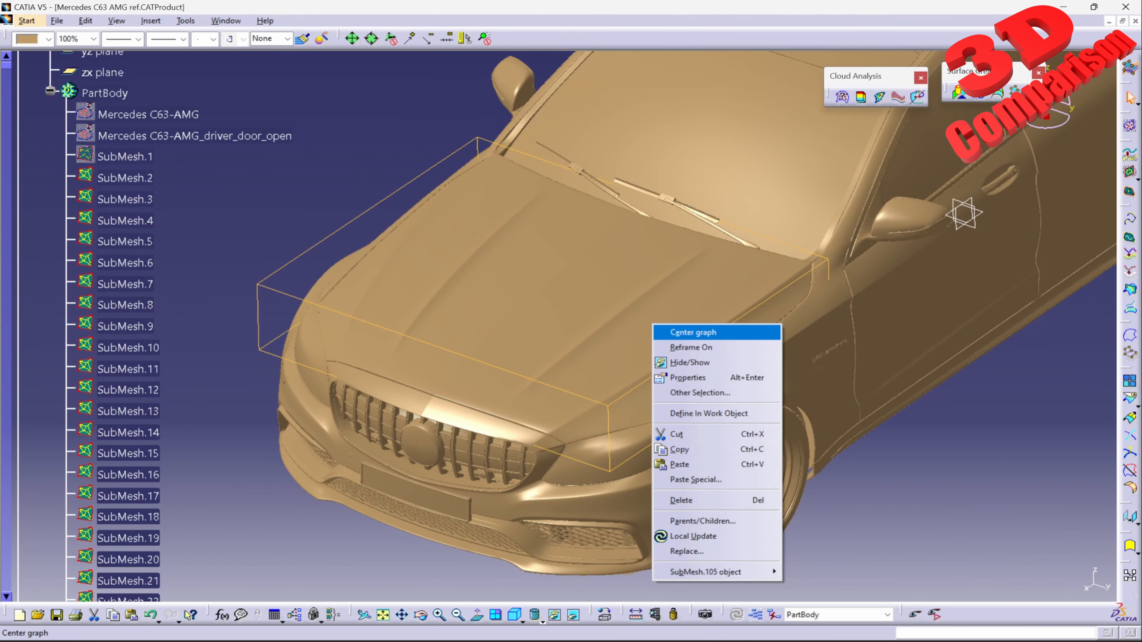
{"action": "left_click", "coordinate": [693, 331]}
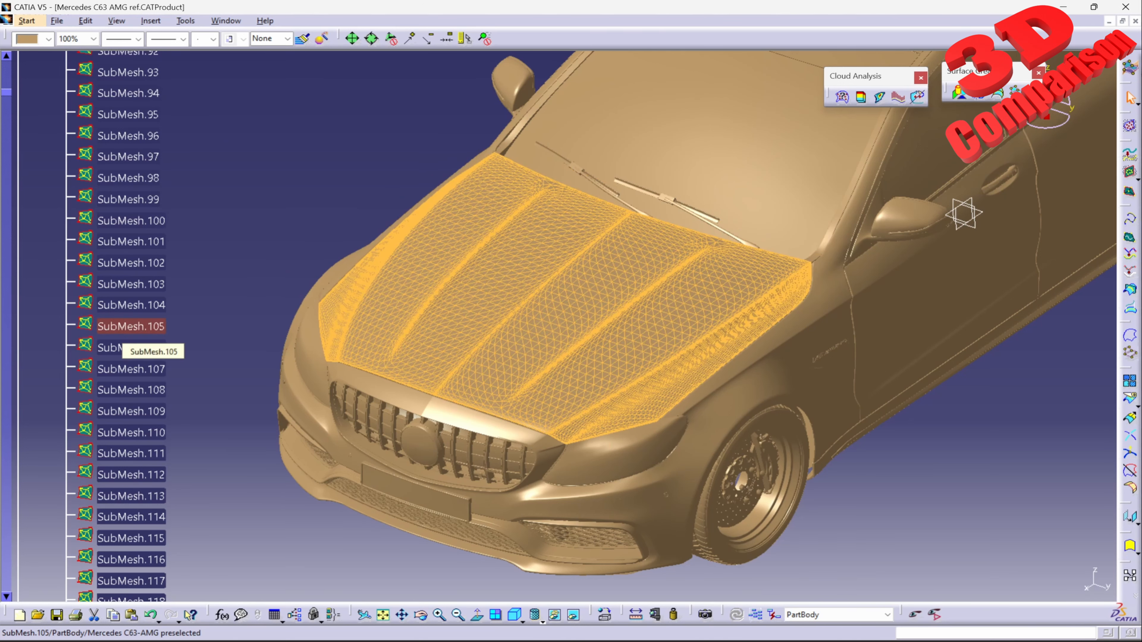
Step: Create an Automatic Surface on SubMesh.105, the hood, with 0.1 mm mean surface deviation, surface detail 3000 and target ratio 95
{"action": "left_click", "coordinate": [125, 326]}
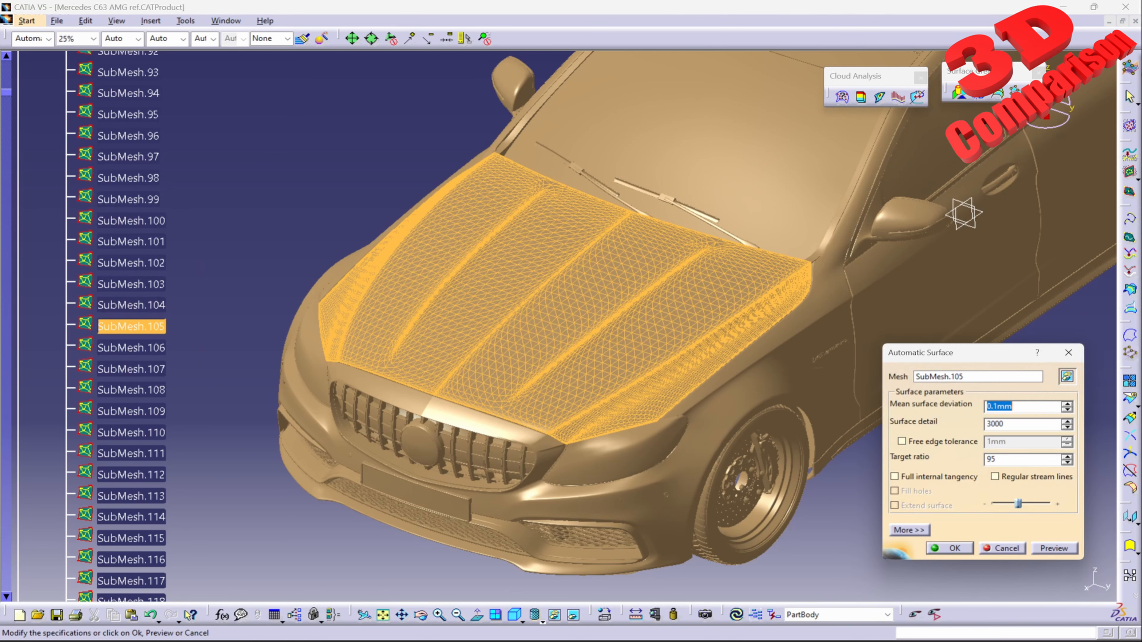
{"action": "left_click", "coordinate": [1054, 548]}
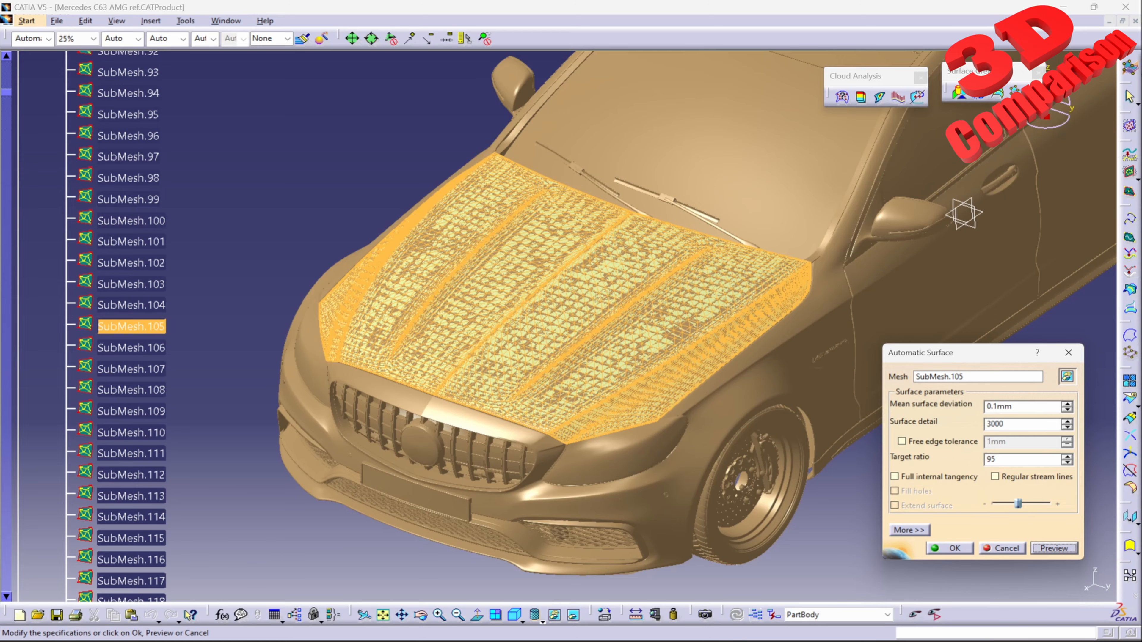
{"action": "middle_click_drag", "start_coordinate": [963, 214], "coordinate": [878, 288]}
{"action": "left_click", "coordinate": [950, 548]}
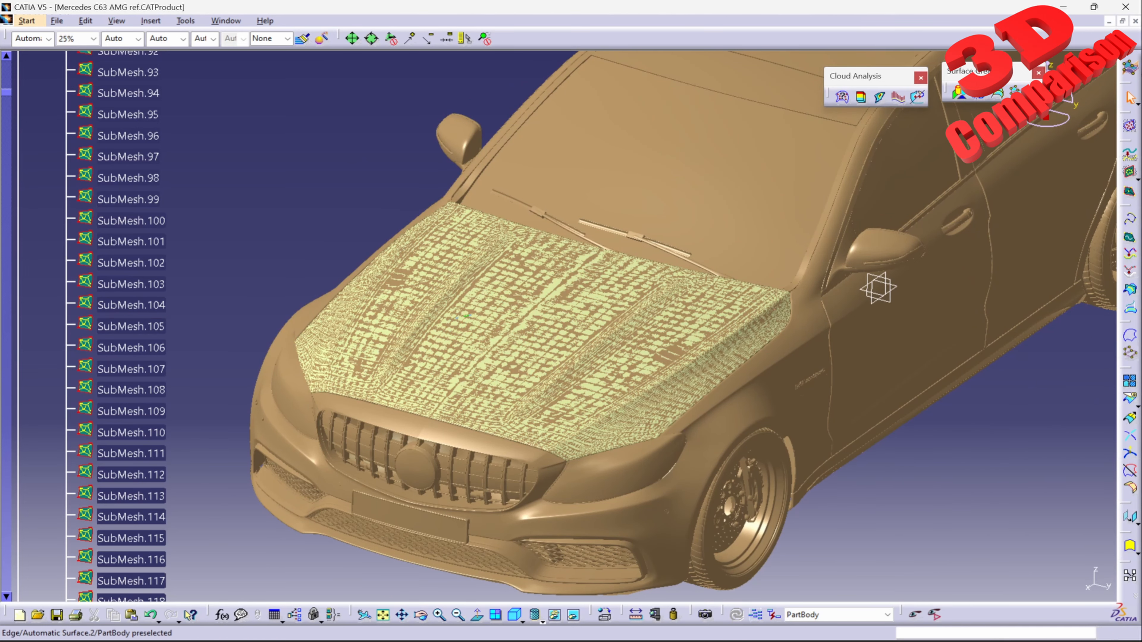
Step: Hide the hood mesh SubMesh.105 and inspect the automatic surface along the hood's edge near the headlight
{"action": "left_click", "coordinate": [130, 326]}
{"action": "right_click", "coordinate": [160, 328]}
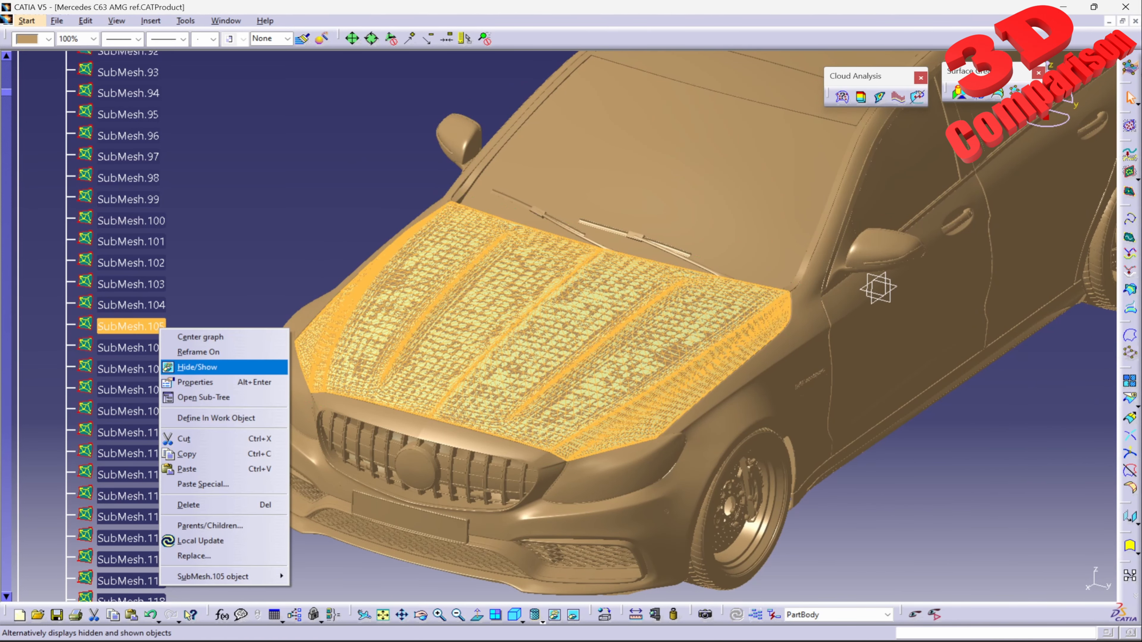
{"action": "left_click", "coordinate": [198, 368]}
{"action": "middle_click_drag", "start_coordinate": [616, 434], "coordinate": [574, 243]}
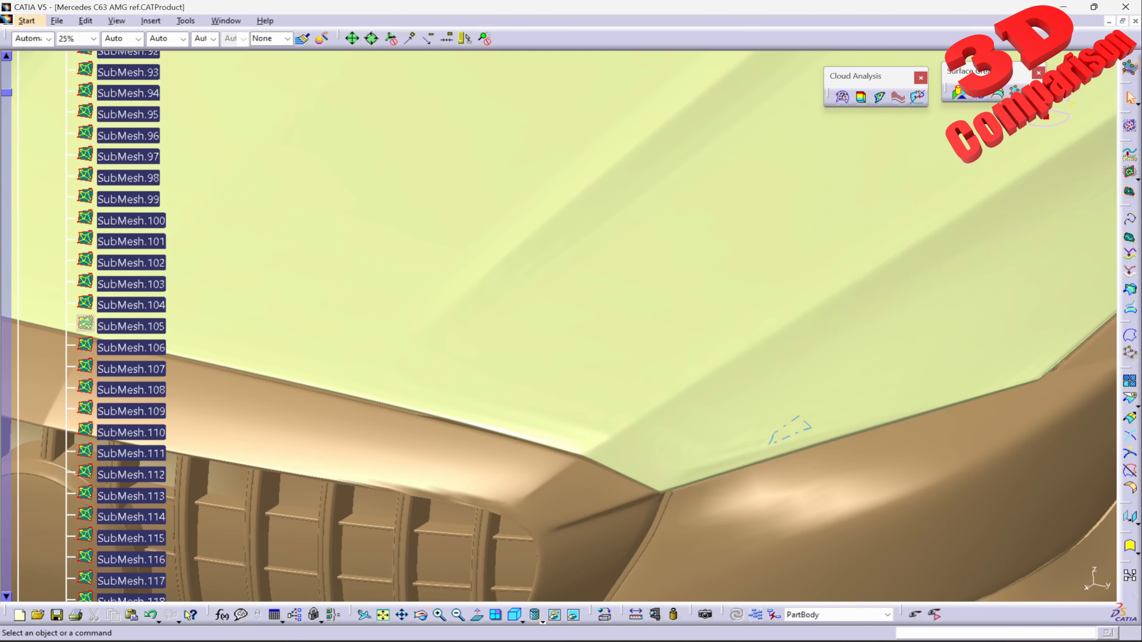
{"action": "middle_click_drag", "start_coordinate": [876, 454], "coordinate": [727, 380]}
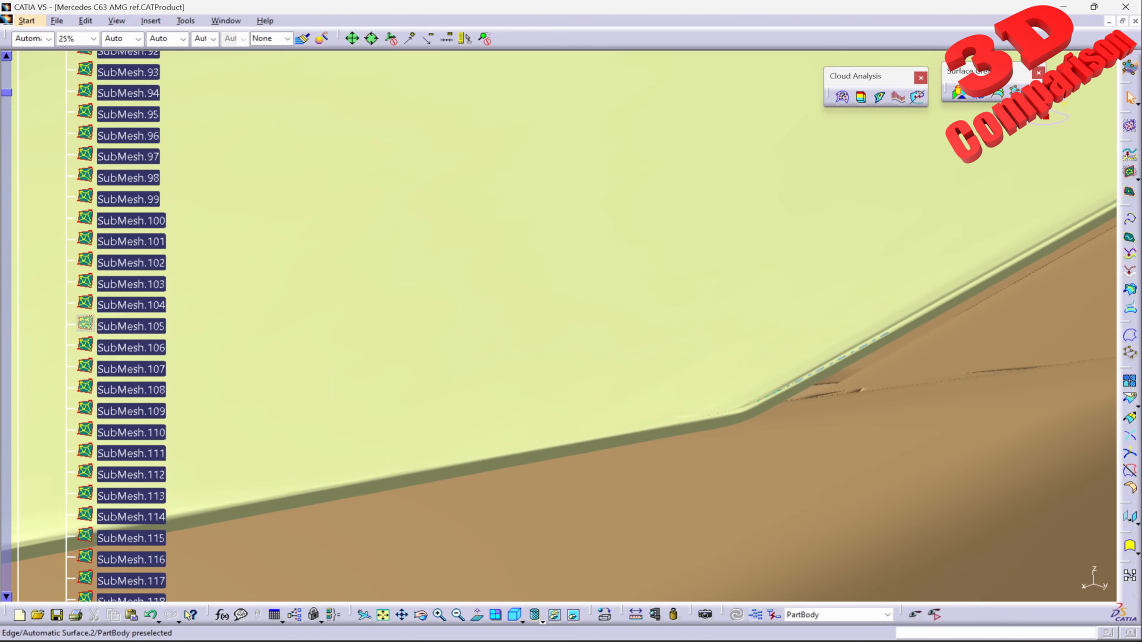
{"action": "middle_click_drag", "start_coordinate": [571, 290], "coordinate": [845, 455]}
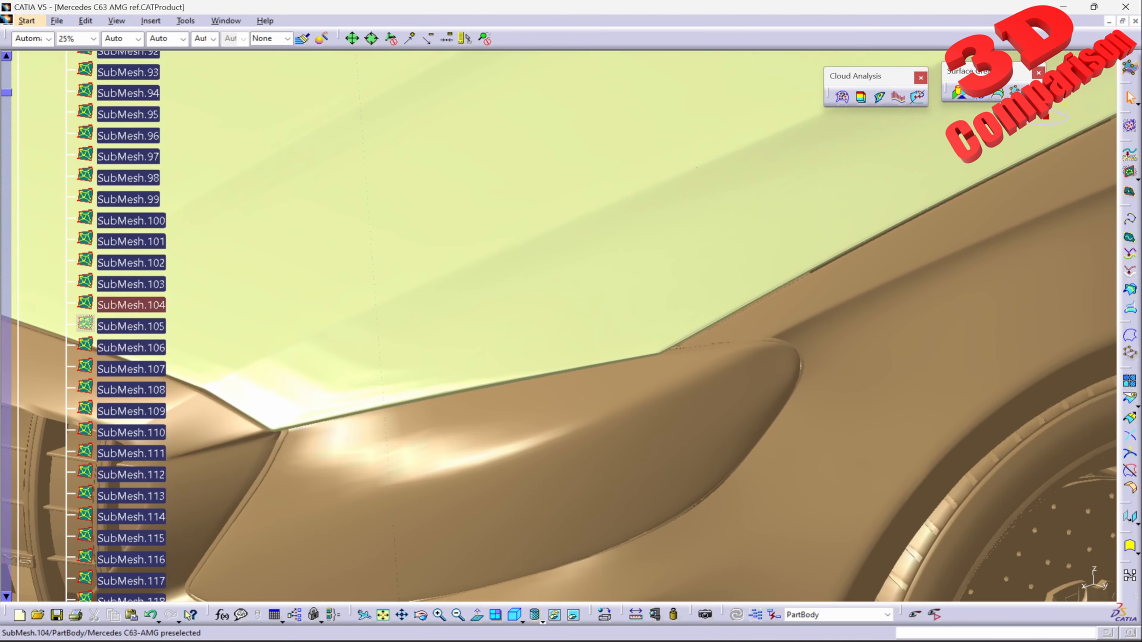
Step: Reopen the hood's automatic surface definition, turn on full internal tangency and set the target ratio to 98
{"action": "left_click", "coordinate": [688, 284]}
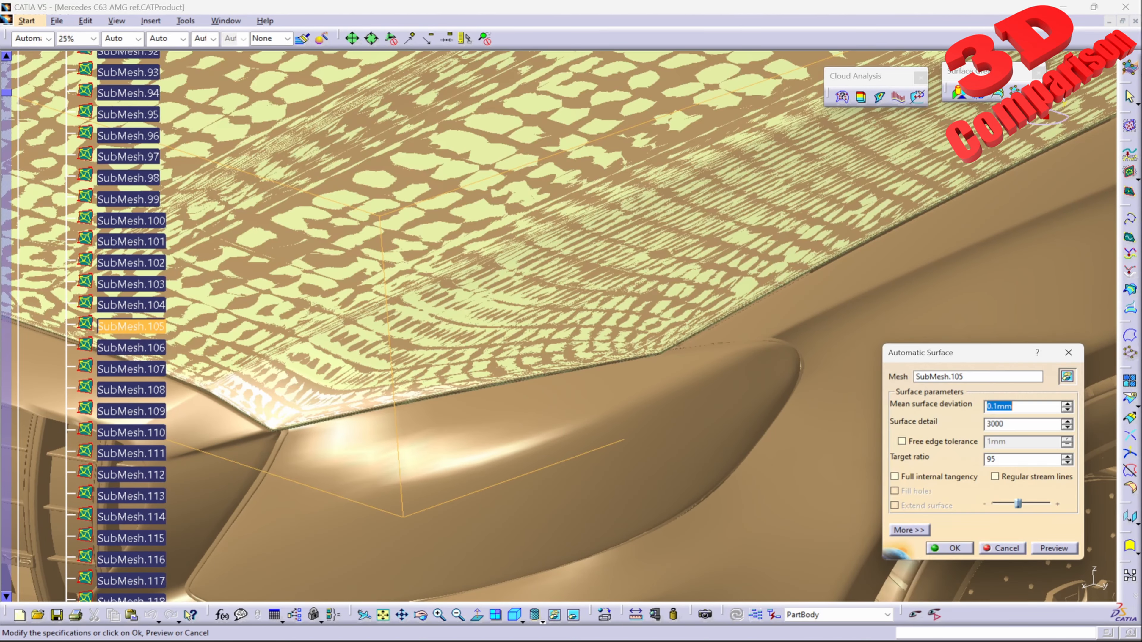
{"action": "middle_click_drag", "start_coordinate": [572, 290], "coordinate": [702, 418]}
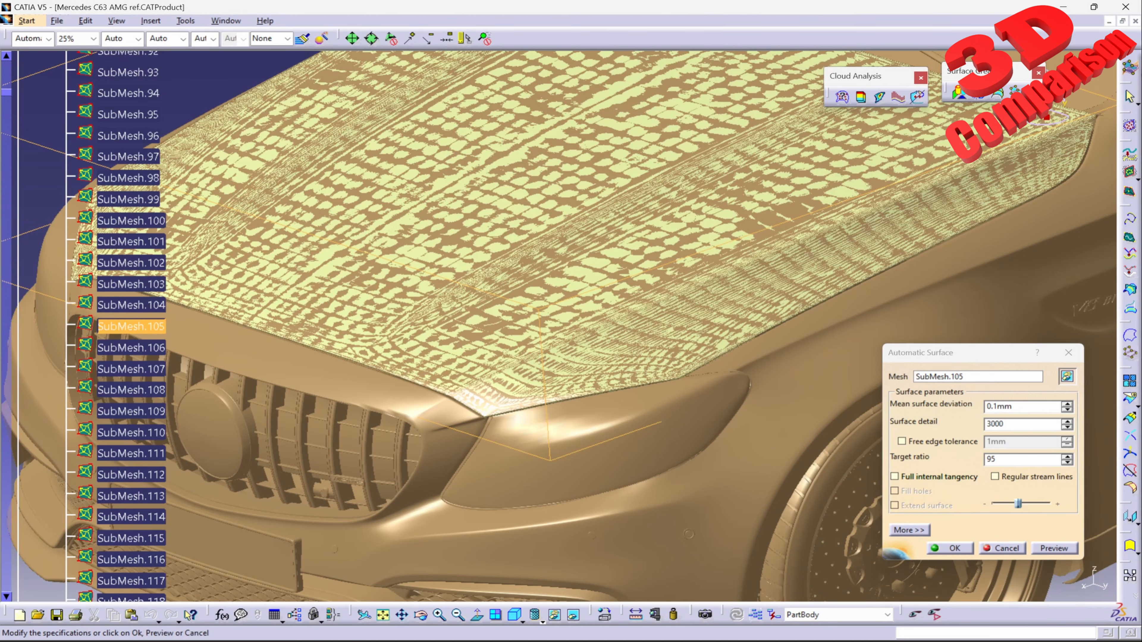
{"action": "left_click", "coordinate": [894, 477]}
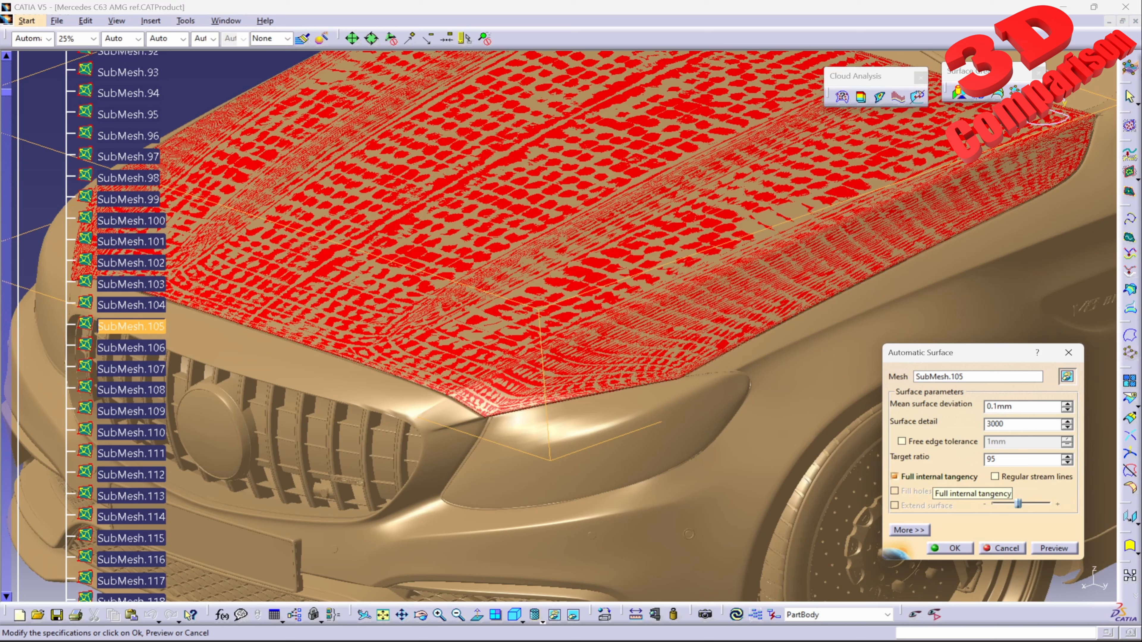
{"action": "left_click_drag", "start_coordinate": [1012, 460], "coordinate": [979, 460]}
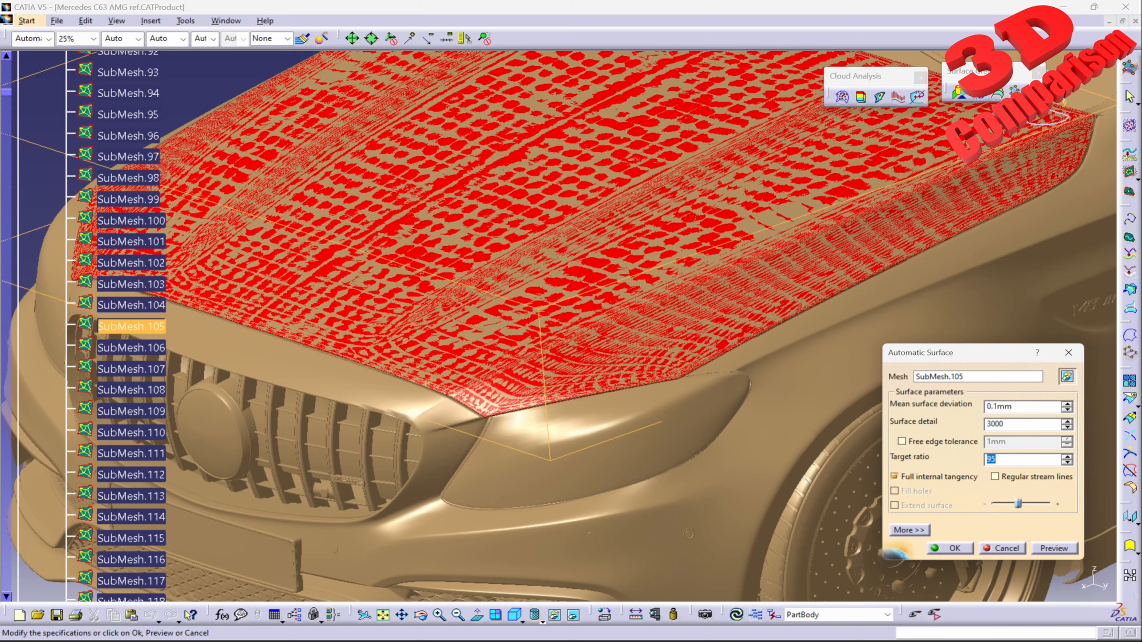
{"action": "type", "text": "98"}
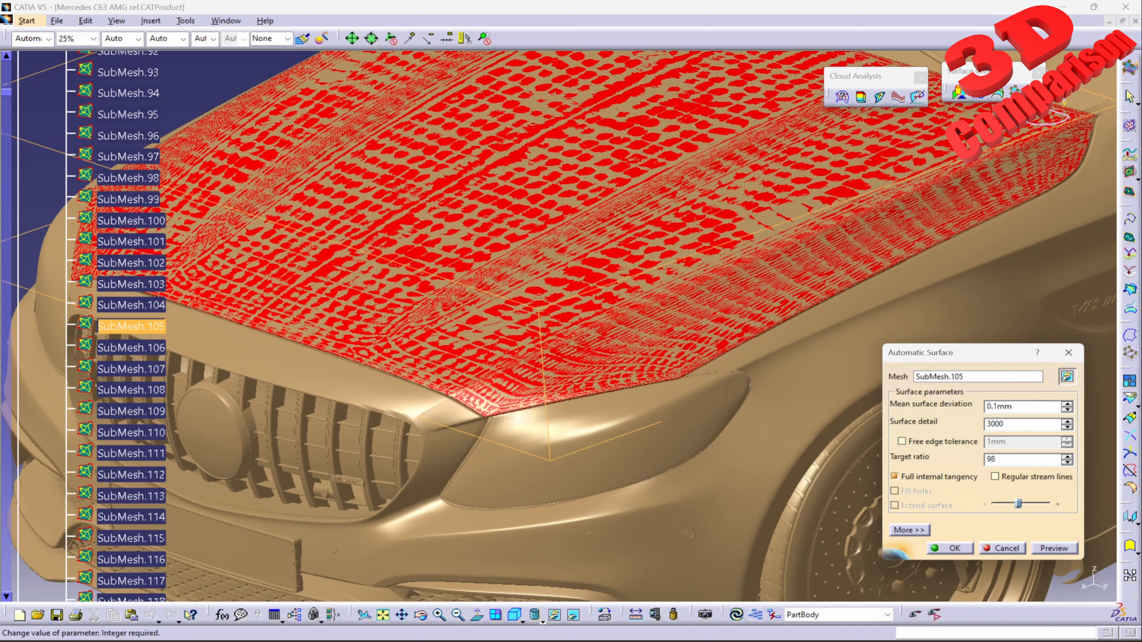
{"action": "key", "text": "Return"}
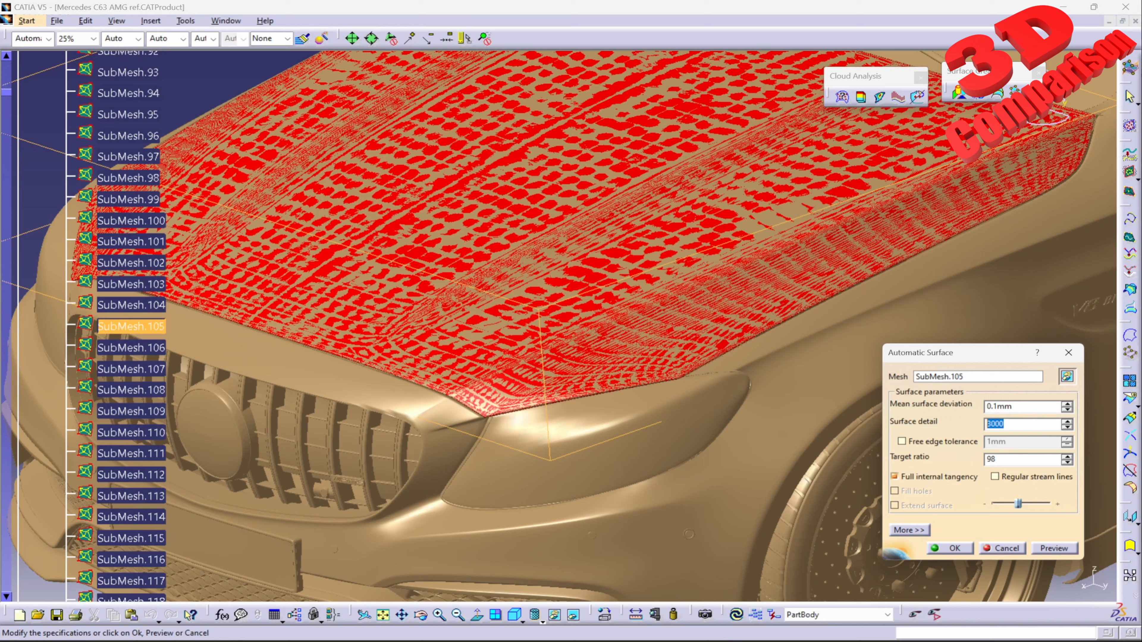
Step: Set the surface detail to 5000, dismiss the computation limit warning and apply the changes to the hood surface
{"action": "type", "text": "5000"}
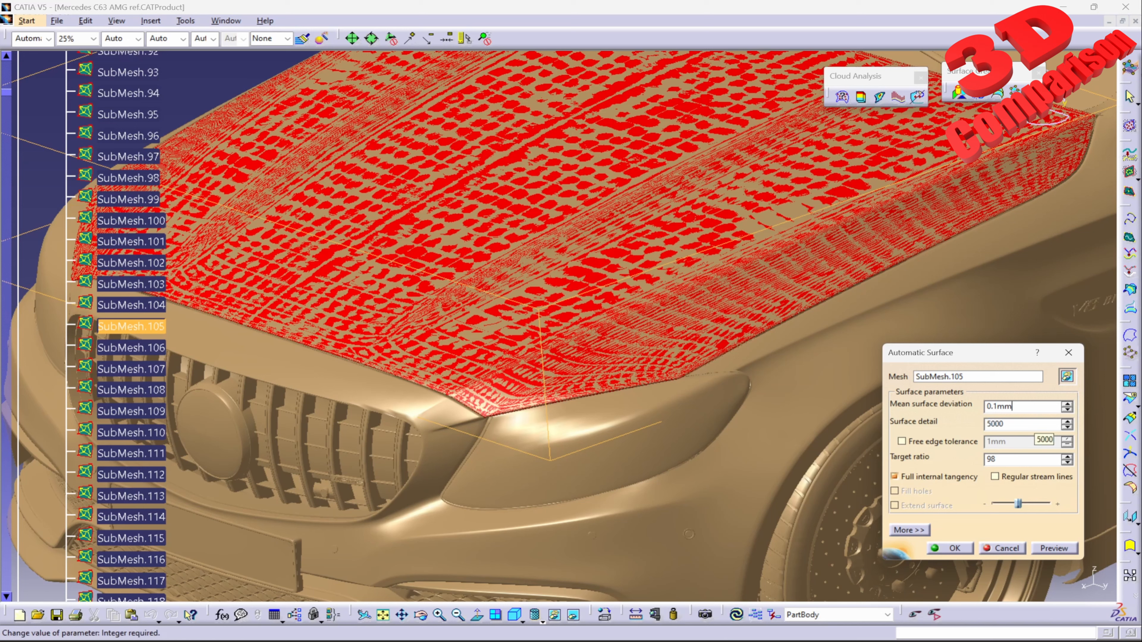
{"action": "key", "text": "Return"}
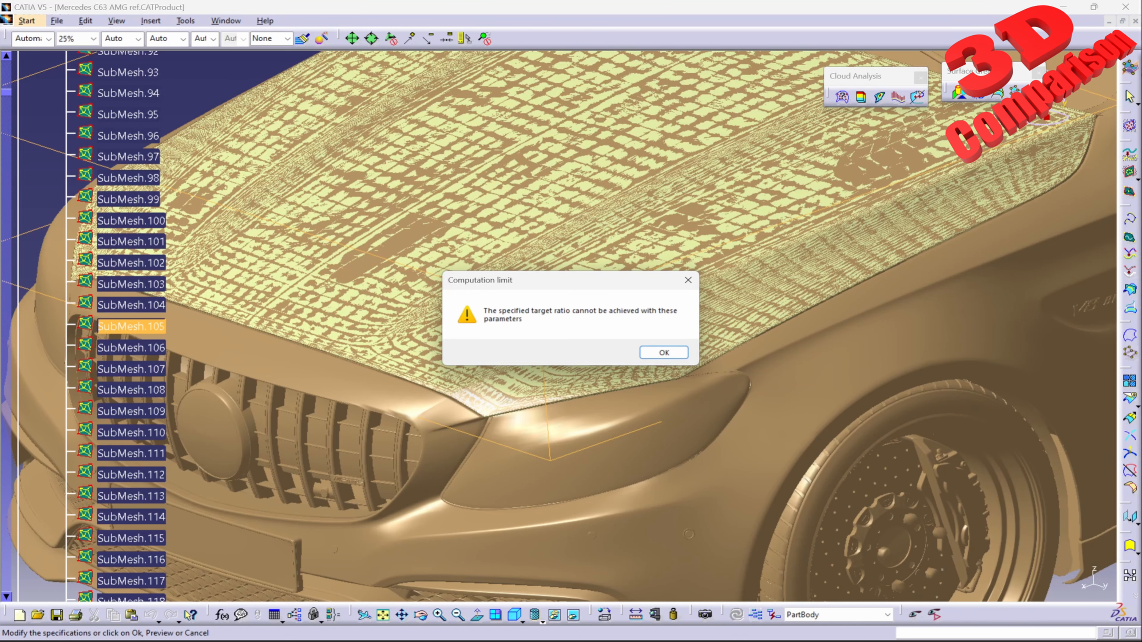
{"action": "key", "text": "Return"}
{"action": "middle_click_drag", "start_coordinate": [418, 270], "coordinate": [513, 302]}
{"action": "left_click", "coordinate": [951, 548]}
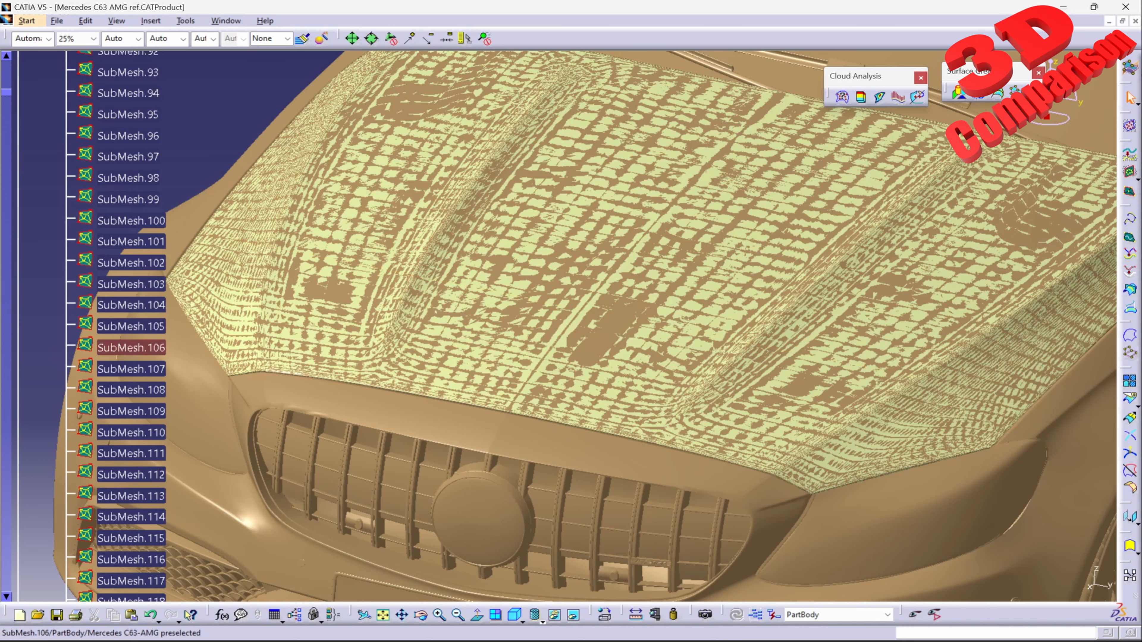
Step: Hide SubMesh.105, the hood's mesh, to leave the recomputed automatic surface displayed
{"action": "right_click", "coordinate": [152, 327]}
{"action": "left_click", "coordinate": [189, 369]}
Step: Examine the recomputed hood surface from several angles, checking its creases and its fit with the surrounding body meshes
{"action": "middle_click_drag", "start_coordinate": [518, 373], "coordinate": [765, 377]}
{"action": "middle_click_drag", "start_coordinate": [832, 323], "coordinate": [598, 536]}
{"action": "middle_click_drag", "start_coordinate": [432, 383], "coordinate": [1007, 270]}
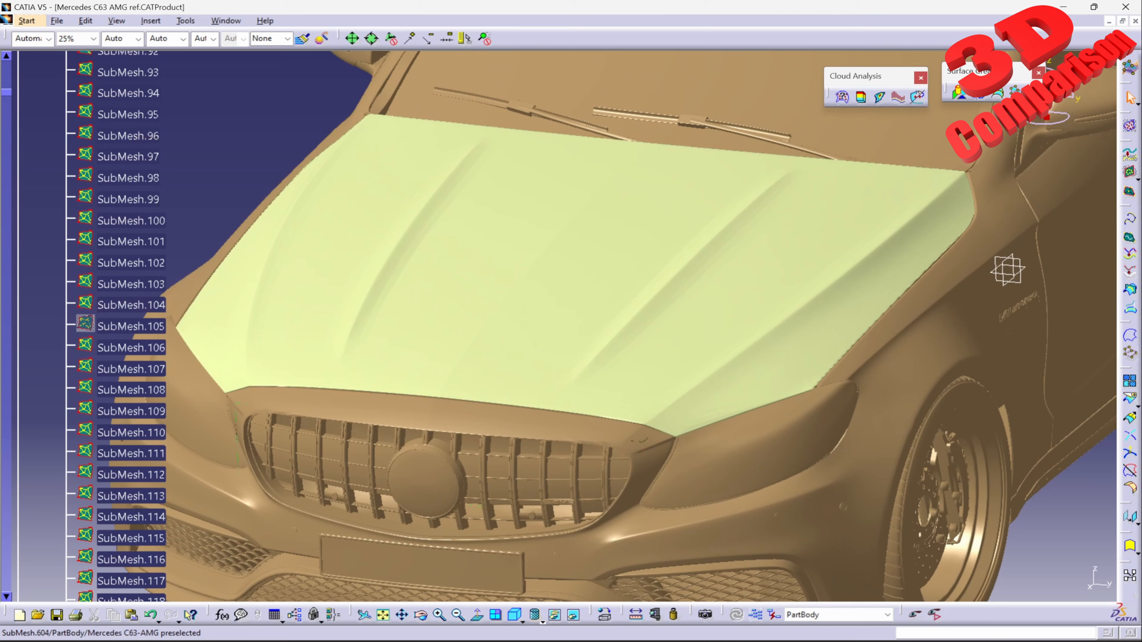
{"action": "middle_click_drag", "start_coordinate": [1007, 270], "coordinate": [1072, 331]}
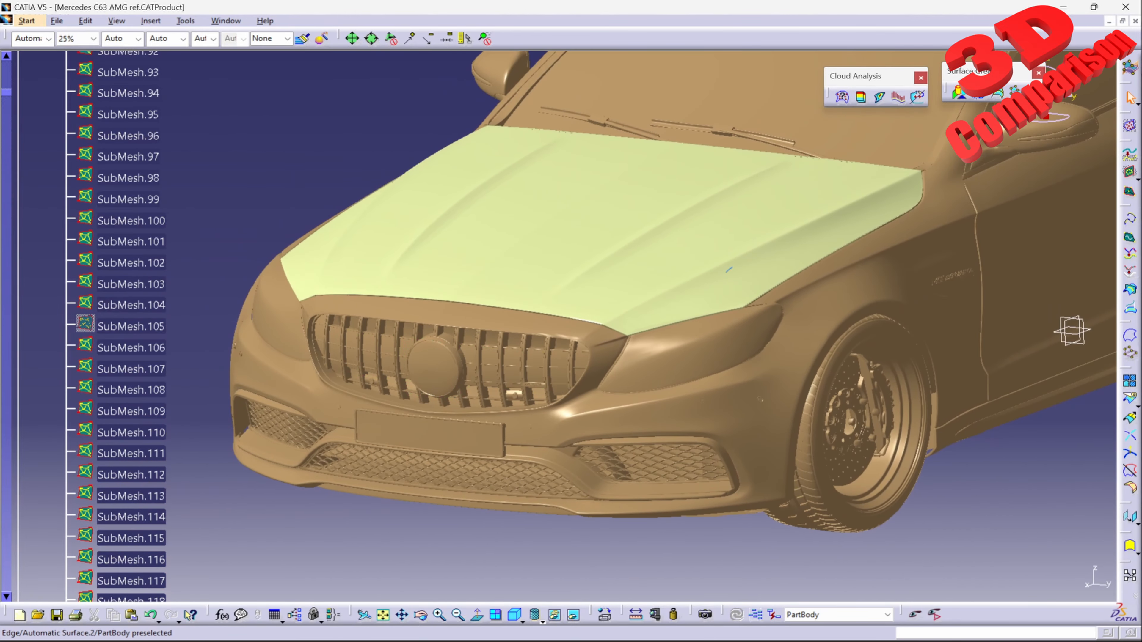
{"action": "middle_click_drag", "start_coordinate": [610, 241], "coordinate": [563, 387]}
{"action": "mouse_move", "coordinate": [641, 525]}
{"action": "middle_mouse_down"}
{"action": "mouse_move", "coordinate": [520, 307]}
{"action": "mouse_move", "coordinate": [497, 189]}
{"action": "mouse_move", "coordinate": [630, 311]}
{"action": "mouse_move", "coordinate": [636, 504]}
{"action": "middle_mouse_up"}
{"action": "middle_click_drag", "start_coordinate": [688, 404], "coordinate": [517, 398]}
{"action": "middle_click_drag", "start_coordinate": [786, 486], "coordinate": [895, 271]}
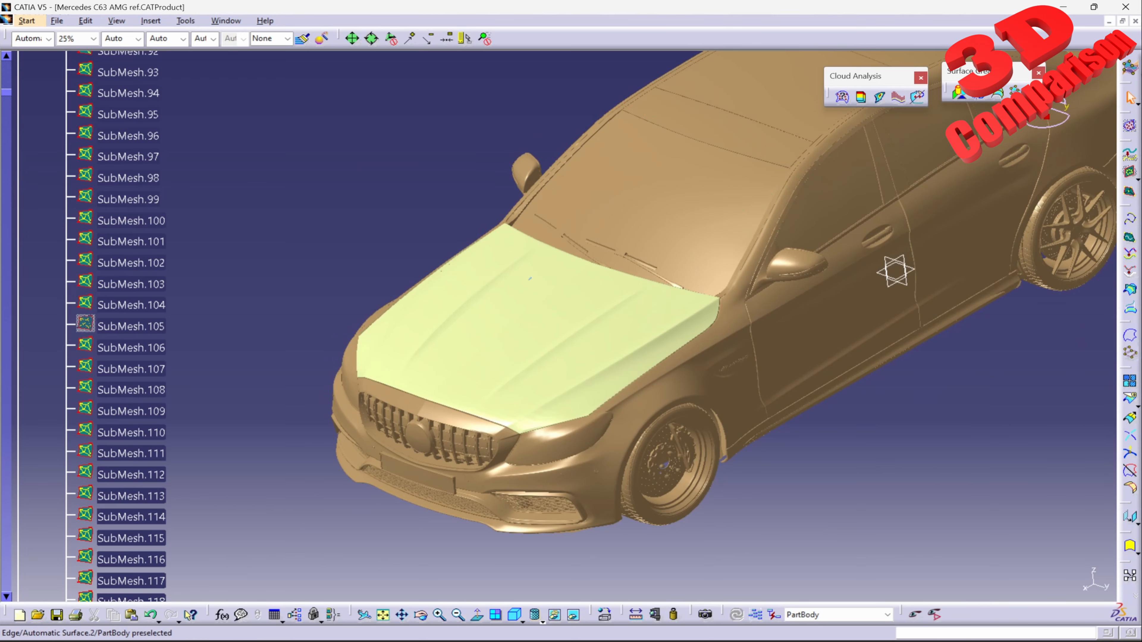
{"action": "middle_click_drag", "start_coordinate": [895, 271], "coordinate": [721, 348]}
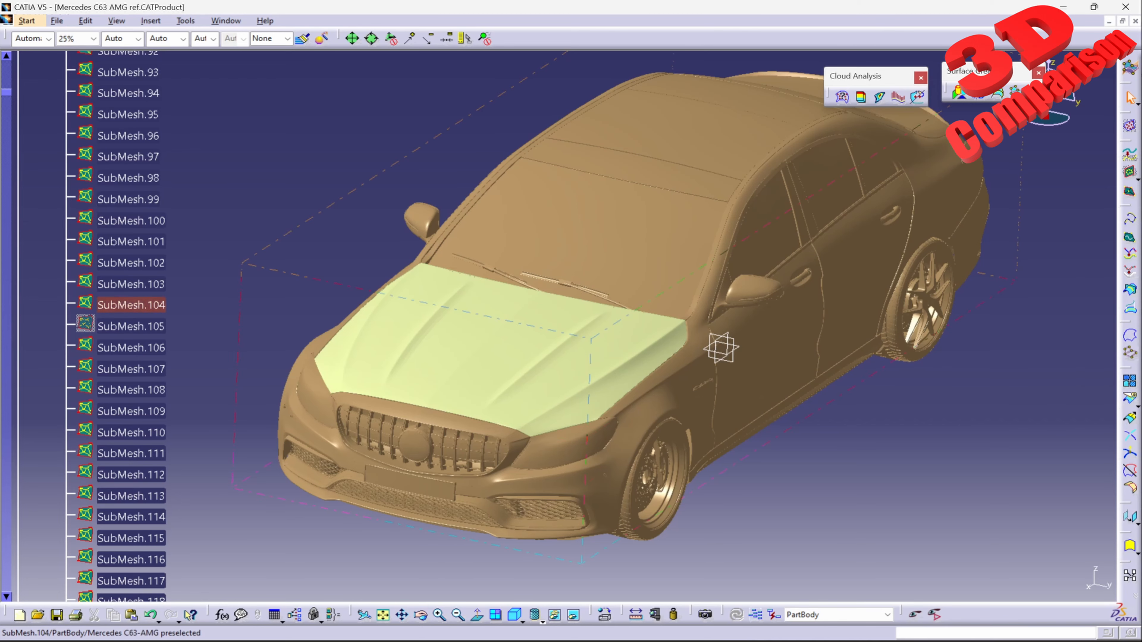
{"action": "middle_click_drag", "start_coordinate": [721, 348], "coordinate": [798, 378]}
Step: Window-select the front grille and bumper submeshes, and select the side skirt submeshes in a separate window selection
{"action": "left_click_drag", "start_coordinate": [588, 592], "coordinate": [89, 307]}
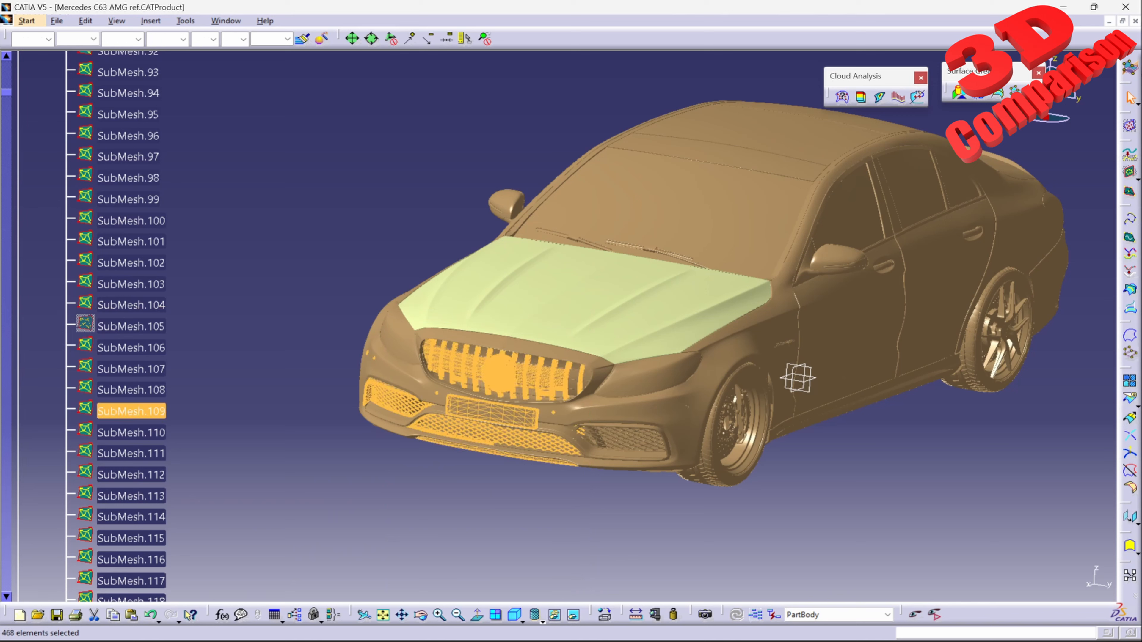
{"action": "left_click_drag", "start_coordinate": [750, 580], "coordinate": [1108, 333]}
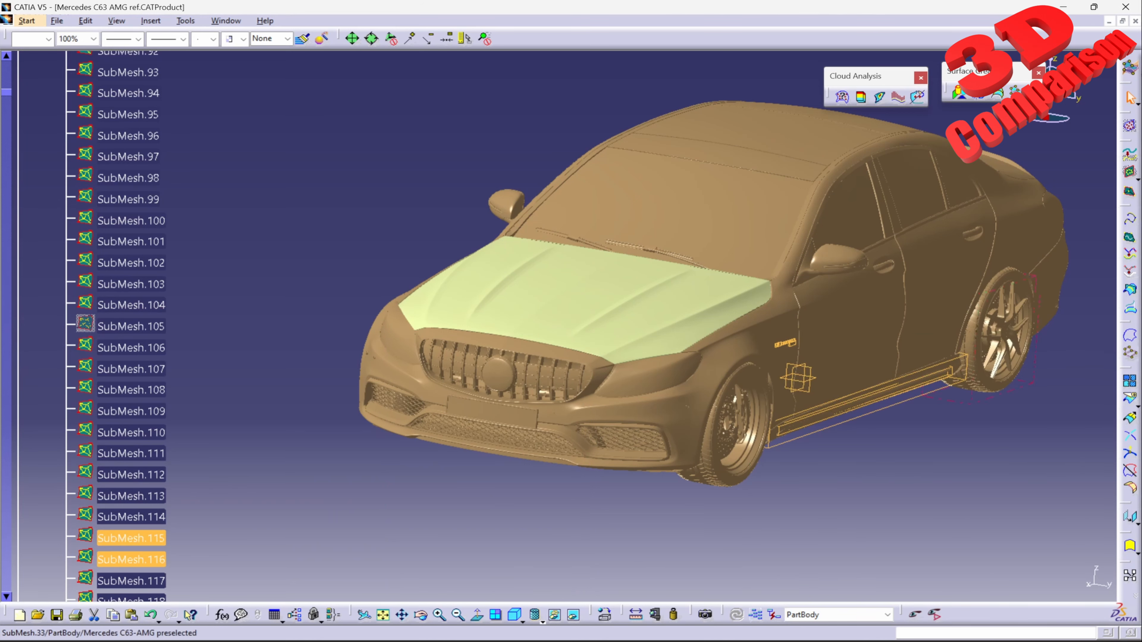